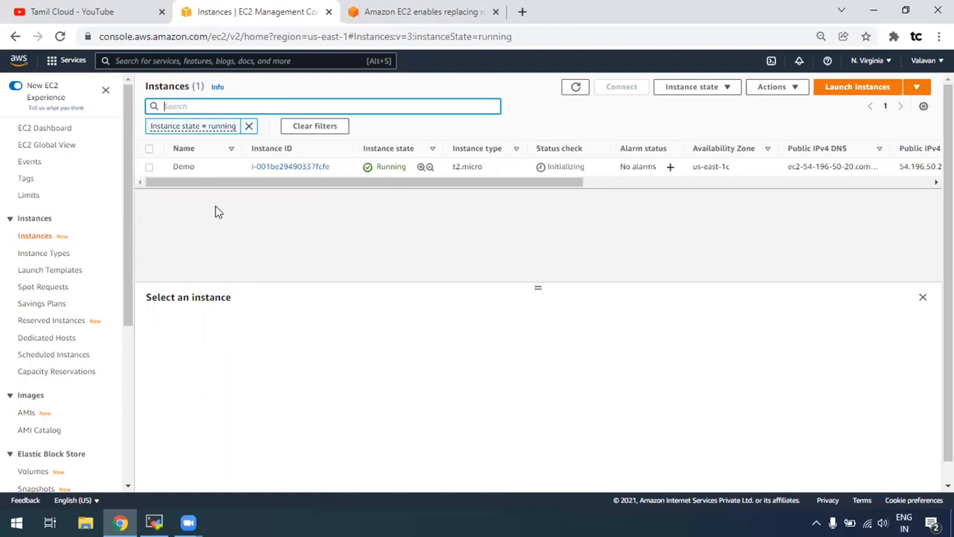
# Select the Demo instance and open its Actions menu to reach Image and templates.
pyautogui.click(164, 172)
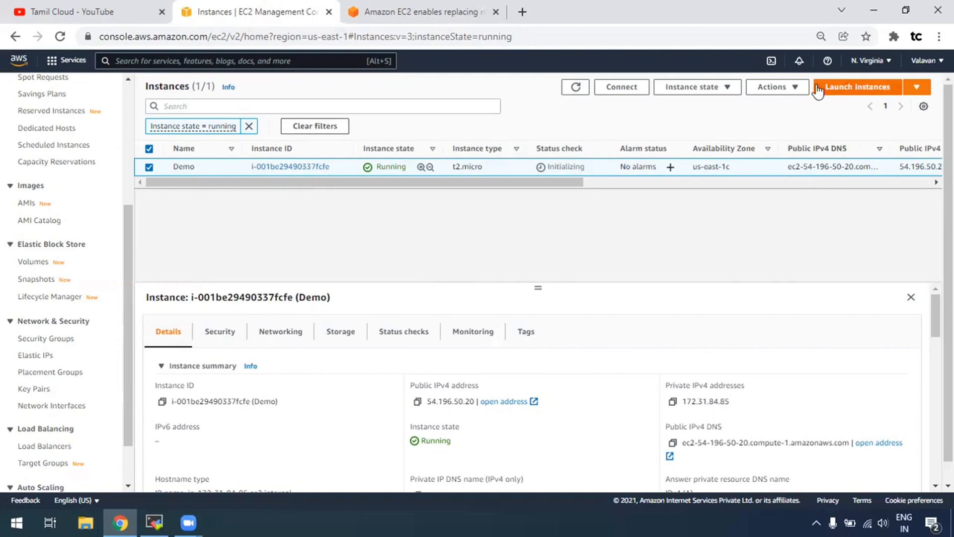
pyautogui.click(798, 89)
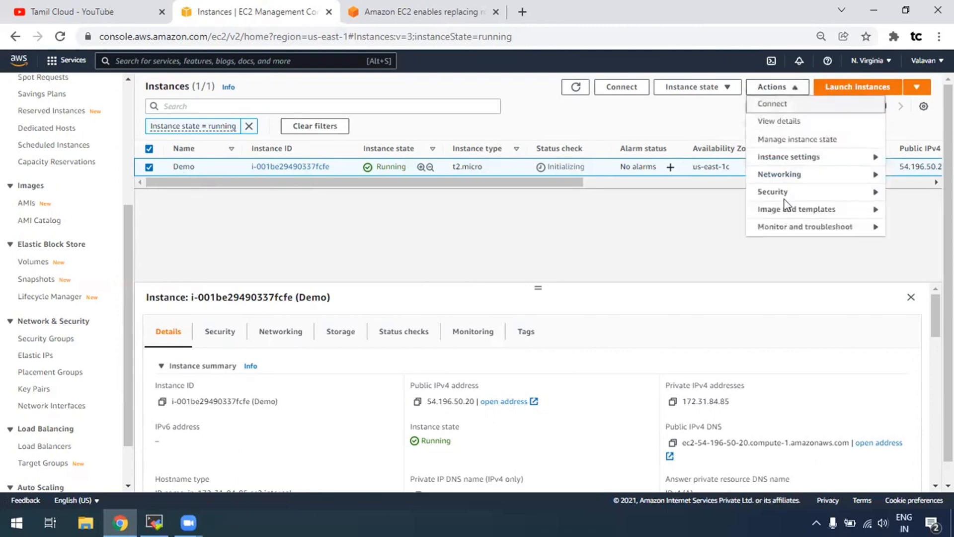
# Start an image of the Demo instance named 'Backup' with No reboot enabled.
pyautogui.moveTo(785, 211)
pyautogui.click(643, 212)
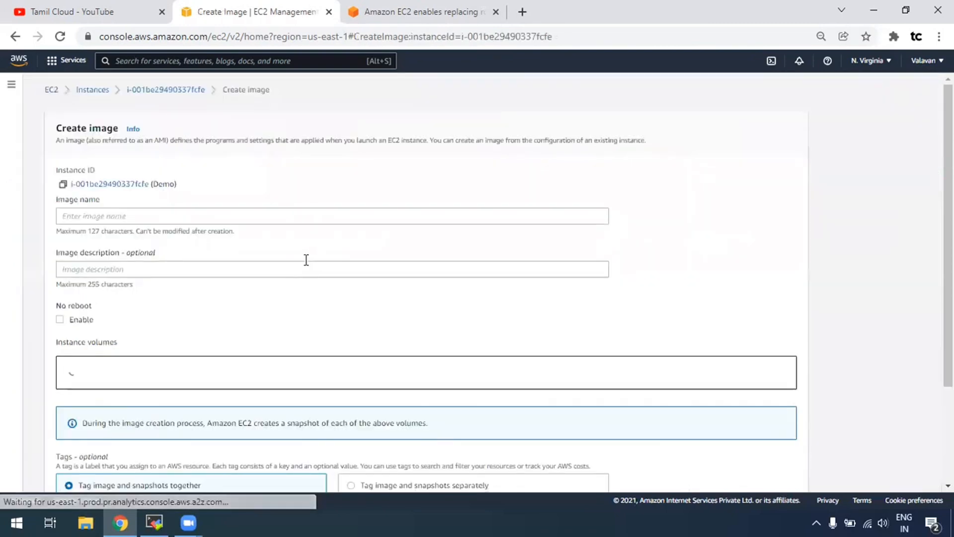
pyautogui.click(95, 217)
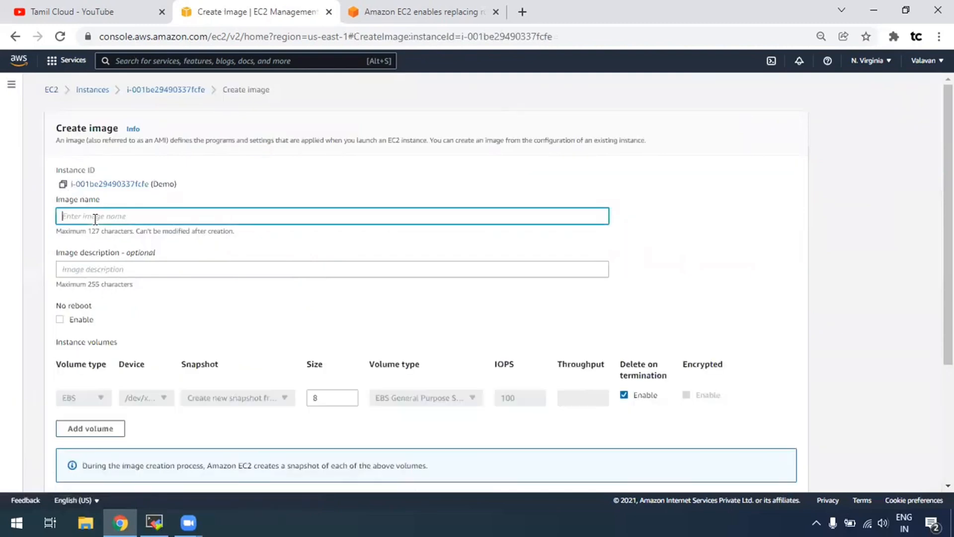
pyautogui.write('Backup')
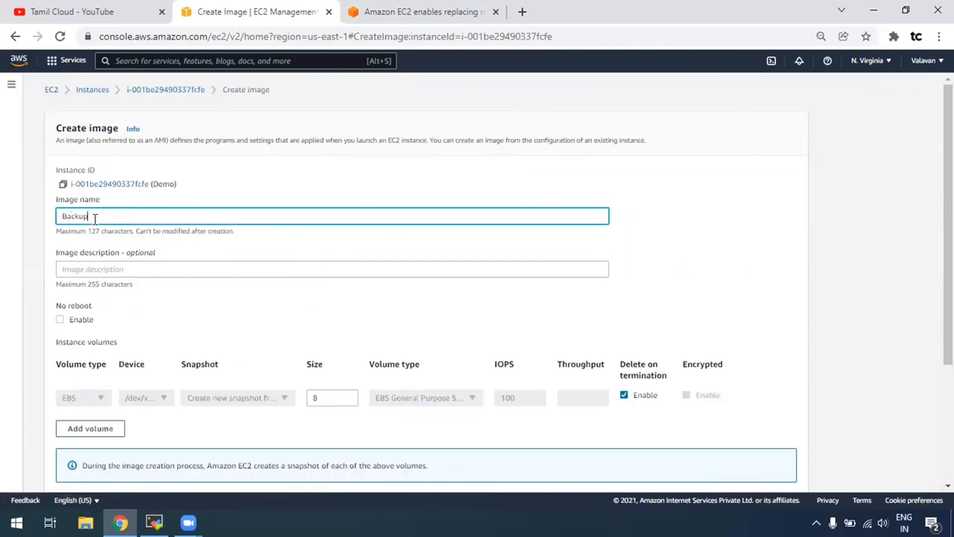
pyautogui.scroll(-3, 141, 382)
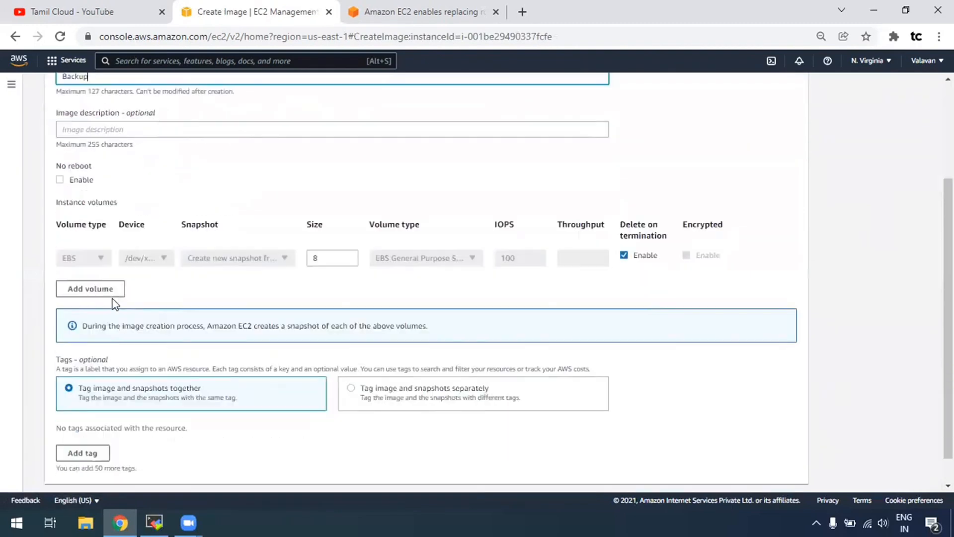
pyautogui.click(82, 179)
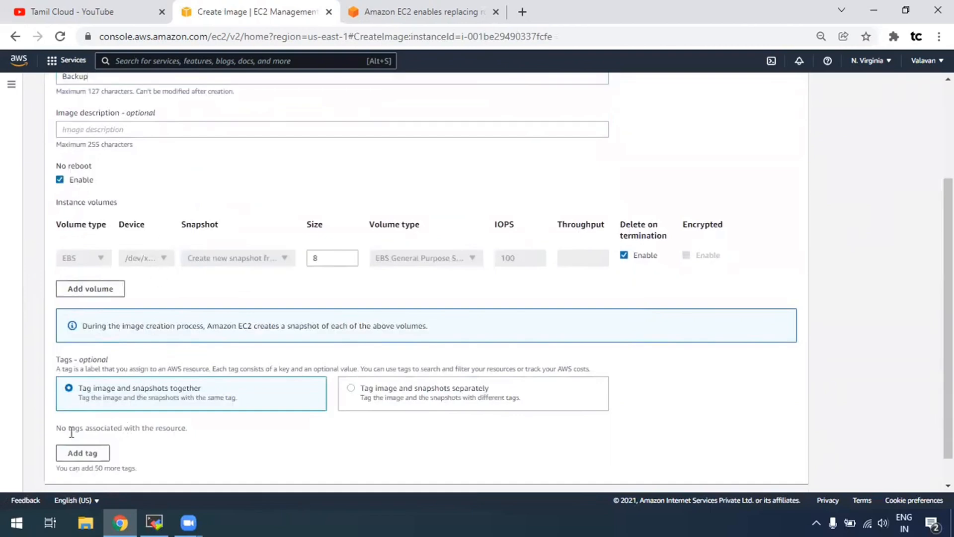
# Tag the image Name = Backup1 and create it.
pyautogui.scroll(-1, 93, 425)
pyautogui.click(93, 422)
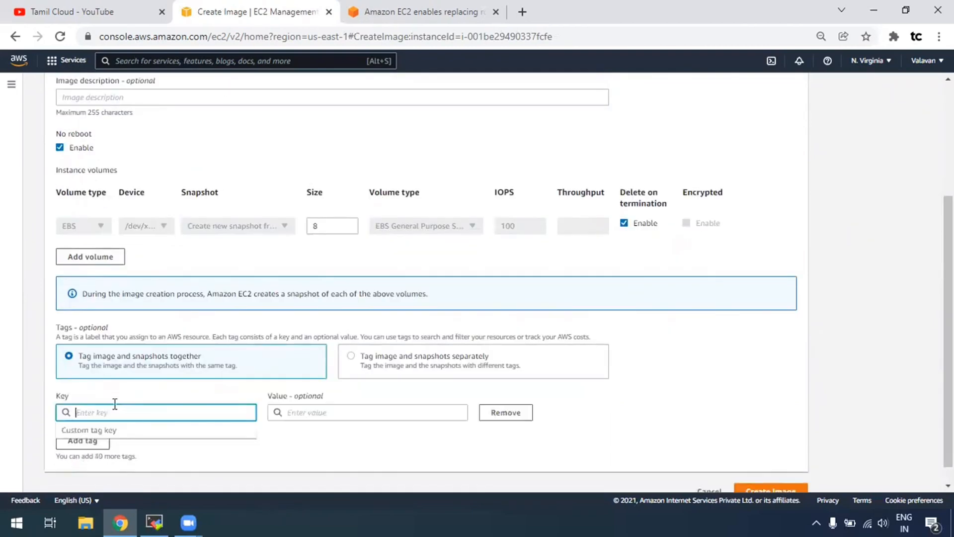
pyautogui.write('Name')
pyautogui.press('Tab')
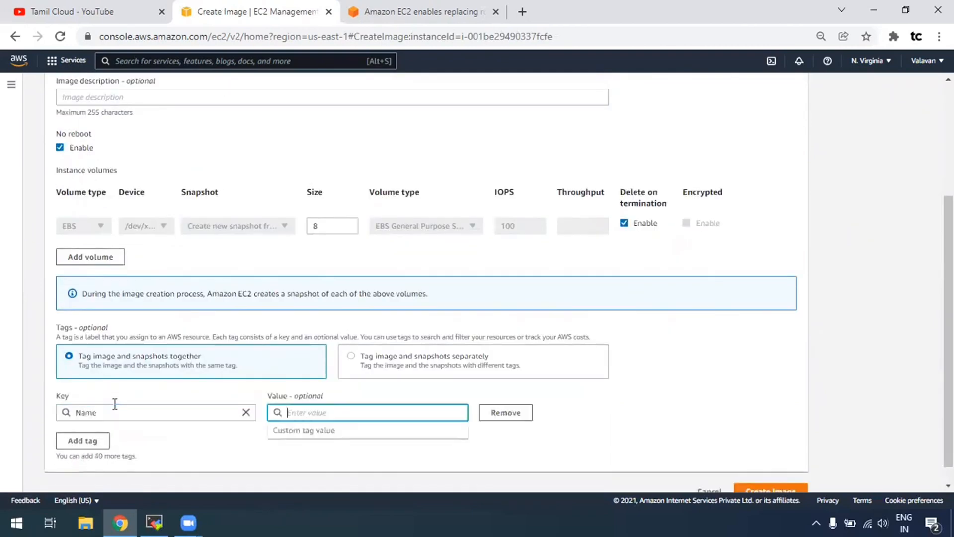
pyautogui.write('Backup1')
pyautogui.click(709, 405)
pyautogui.scroll(-1, 765, 448)
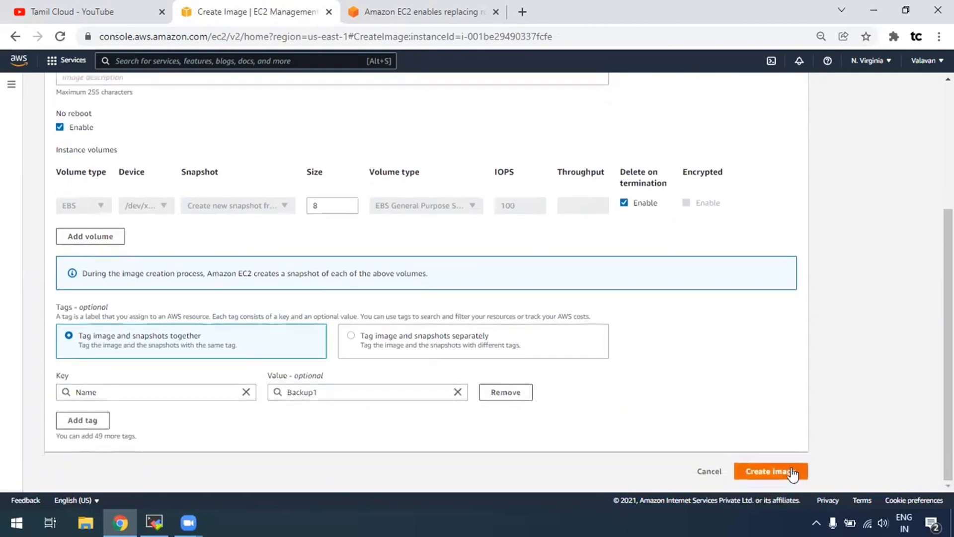
pyautogui.click(791, 475)
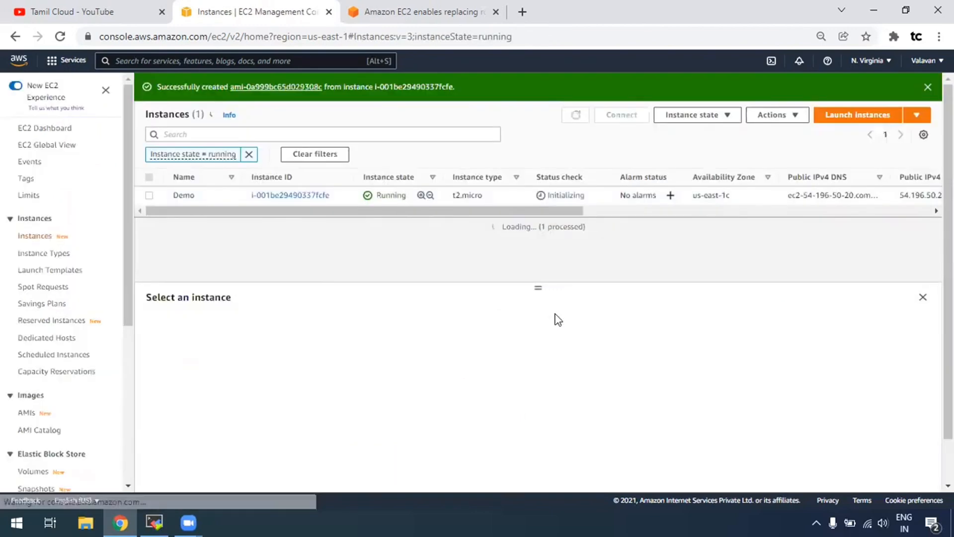
# Open the new Backup AMI in its own tab and review its details and pending Backup1 snapshot.
pyautogui.rightClick(304, 87)
pyautogui.click(445, 97)
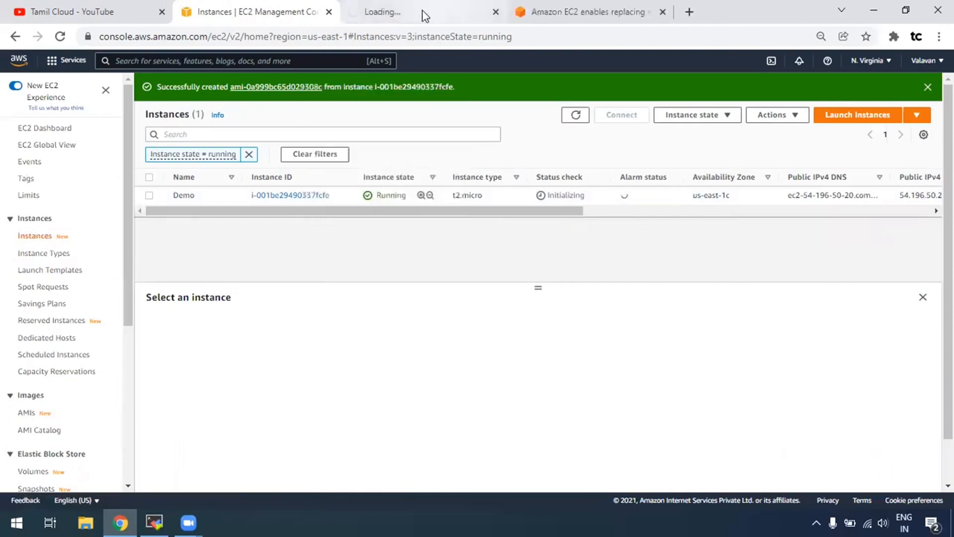
pyautogui.click(425, 17)
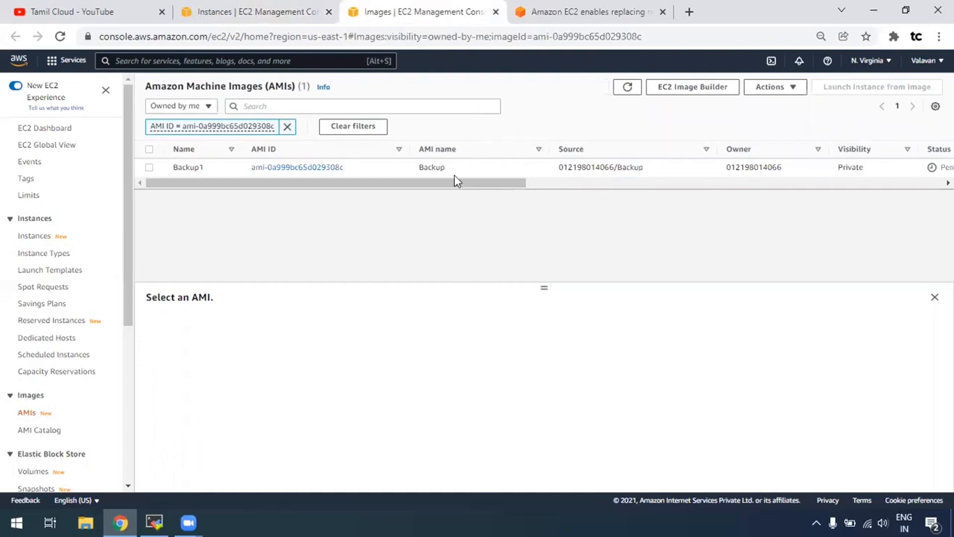
pyautogui.hscroll(5, 454, 174)
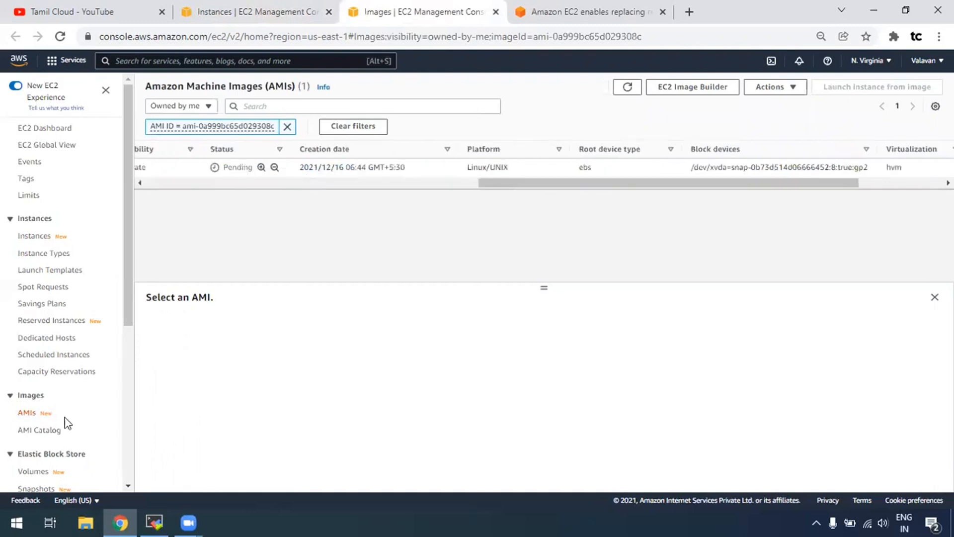
pyautogui.scroll(-1, 33, 354)
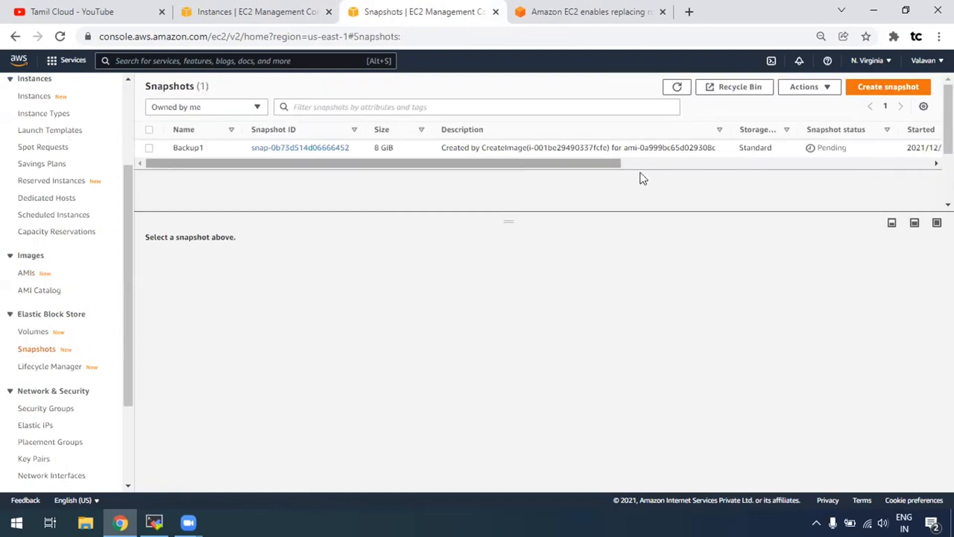
# Refresh the Snapshots list several times to follow the Backup1 snapshot's progress.
pyautogui.click(671, 164)
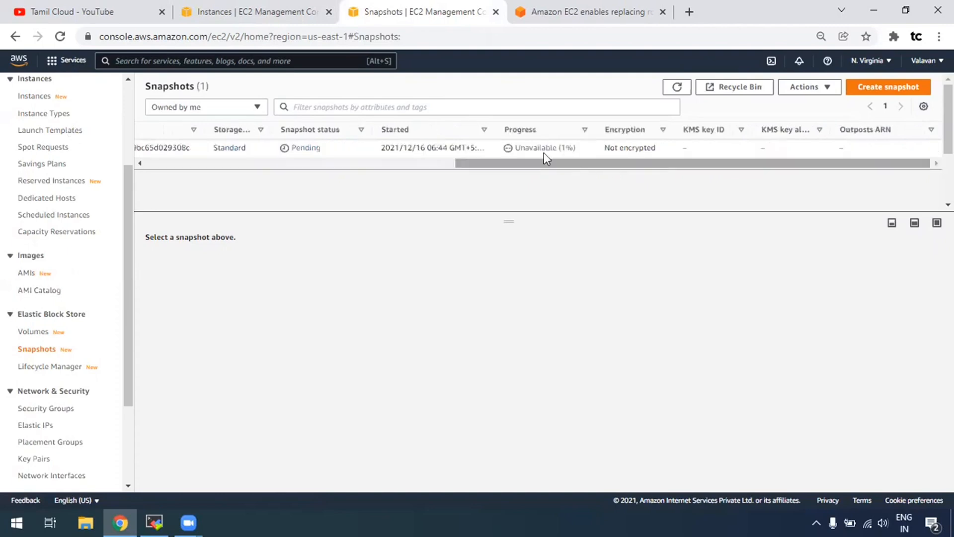
pyautogui.click(674, 91)
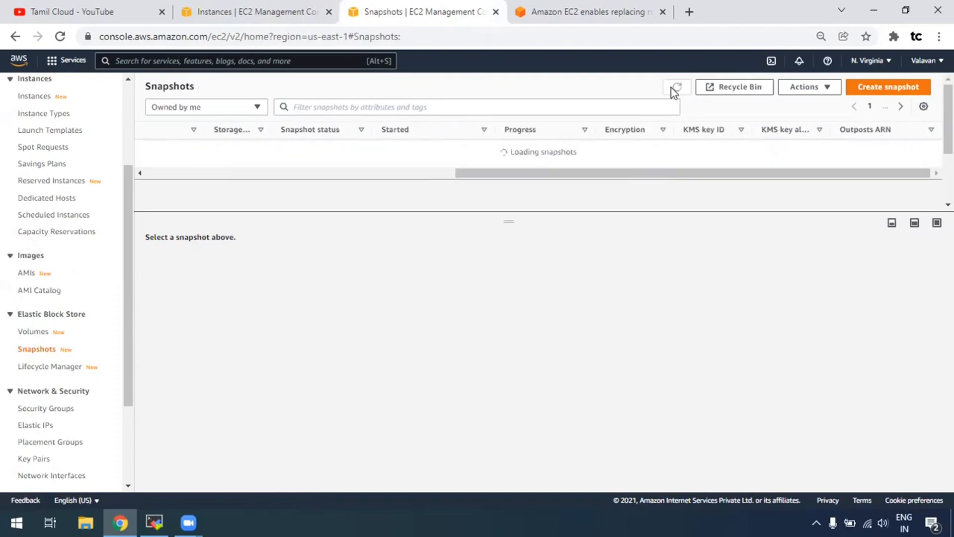
pyautogui.click(676, 90)
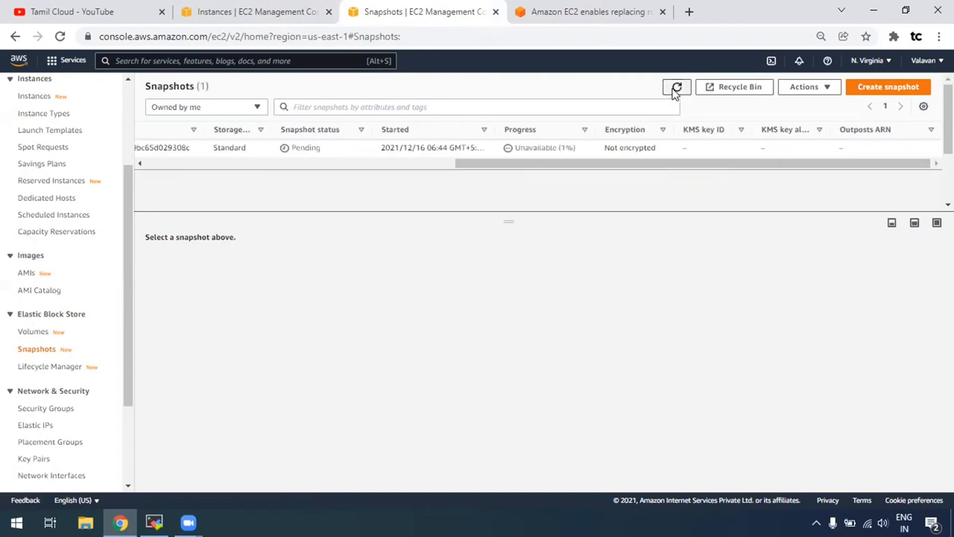
pyautogui.moveTo(643, 165)
pyautogui.mouseDown()
pyautogui.moveTo(464, 164)
pyautogui.moveTo(656, 162)
pyautogui.mouseUp()
pyautogui.click(678, 89)
# Copy the Demo instance's public IPv4 address and bring MobaXterm to the front.
pyautogui.click(229, 10)
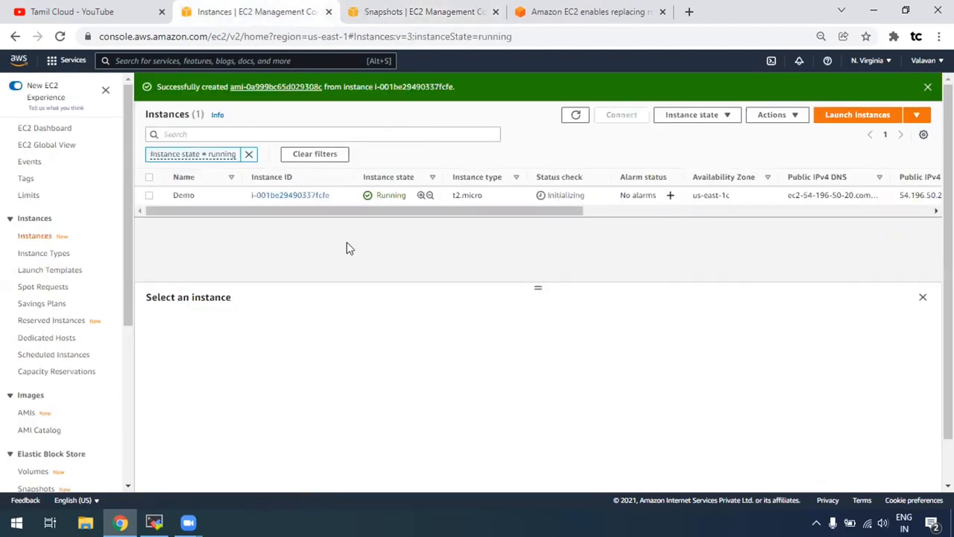
pyautogui.click(148, 195)
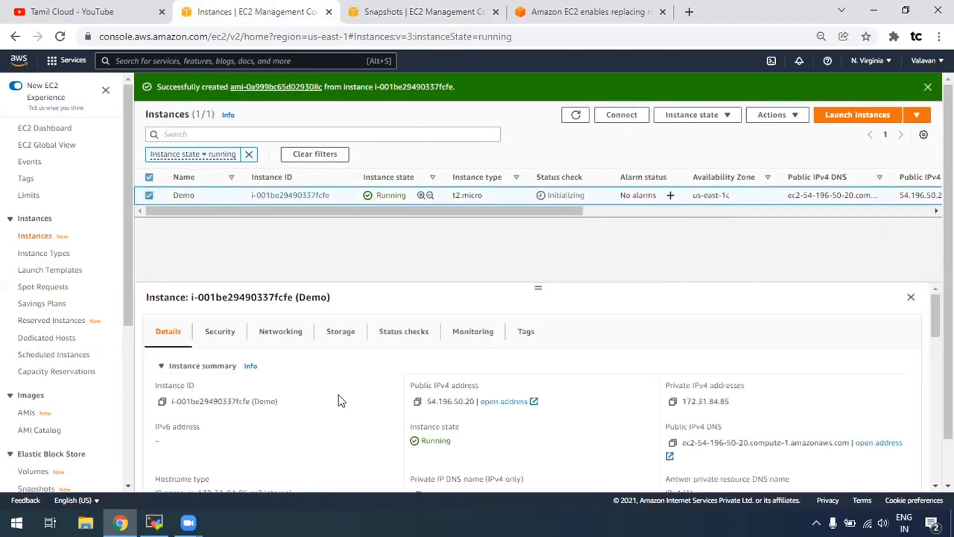
pyautogui.click(417, 402)
pyautogui.click(155, 520)
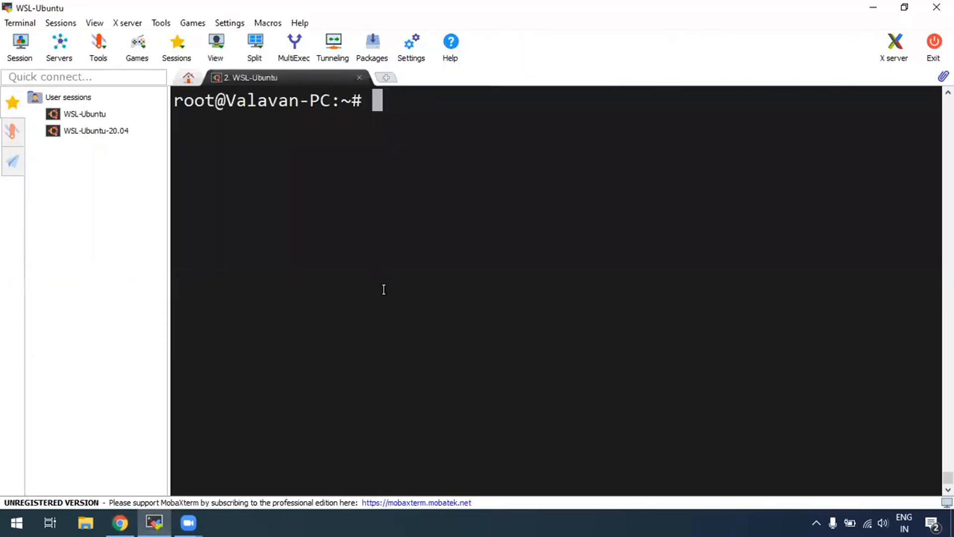
# SSH into the Demo instance as ec2-user with dec2022.pem, accepting the new host key.
pyautogui.write('ssh -i ')
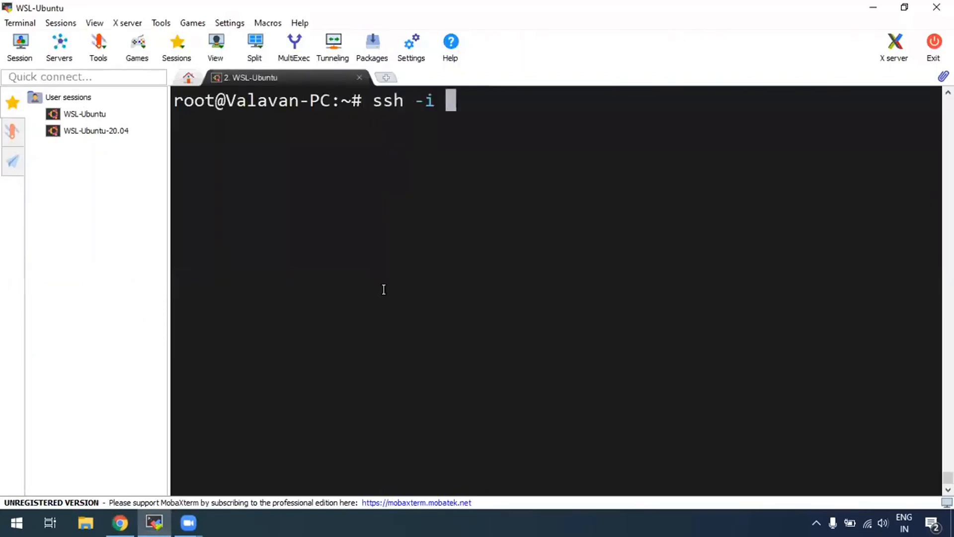
pyautogui.write('dec')
pyautogui.press('Tab')
pyautogui.write('ec2-user@')
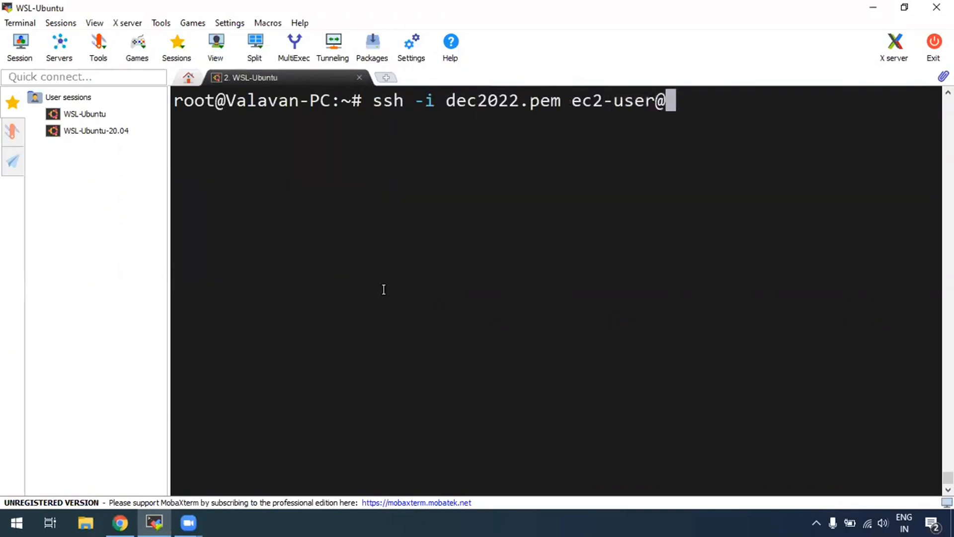
pyautogui.rightClick(772, 201)
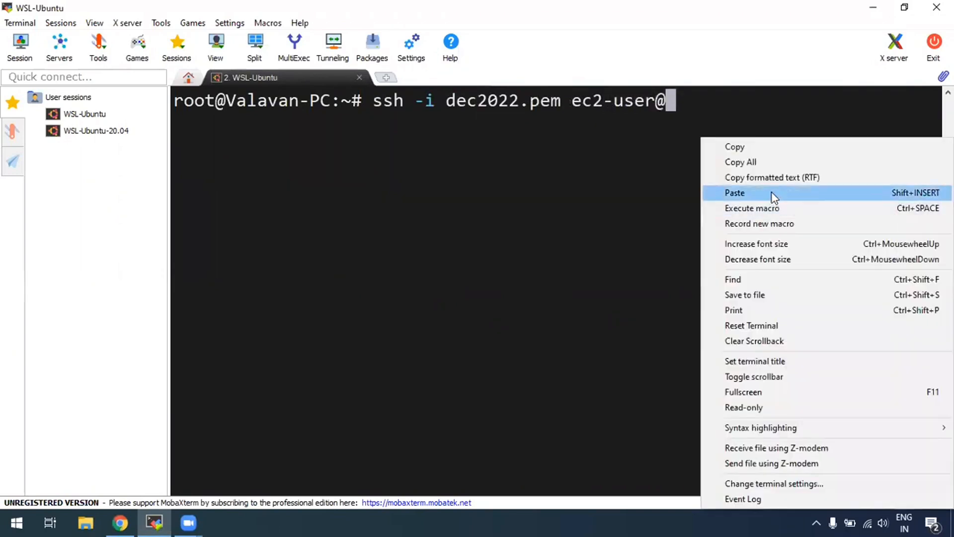
pyautogui.click(773, 193)
pyautogui.press('Return')
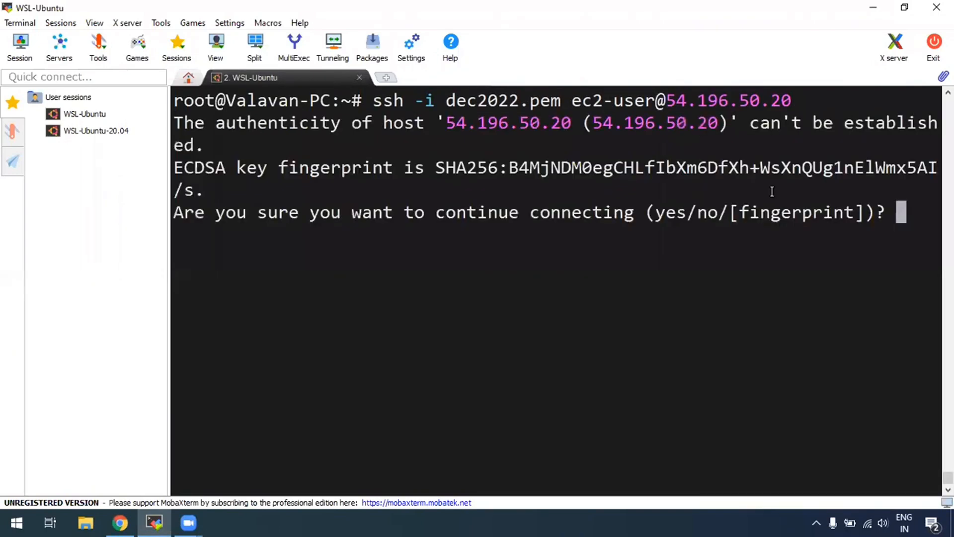
pyautogui.write('yes')
pyautogui.press('Return')
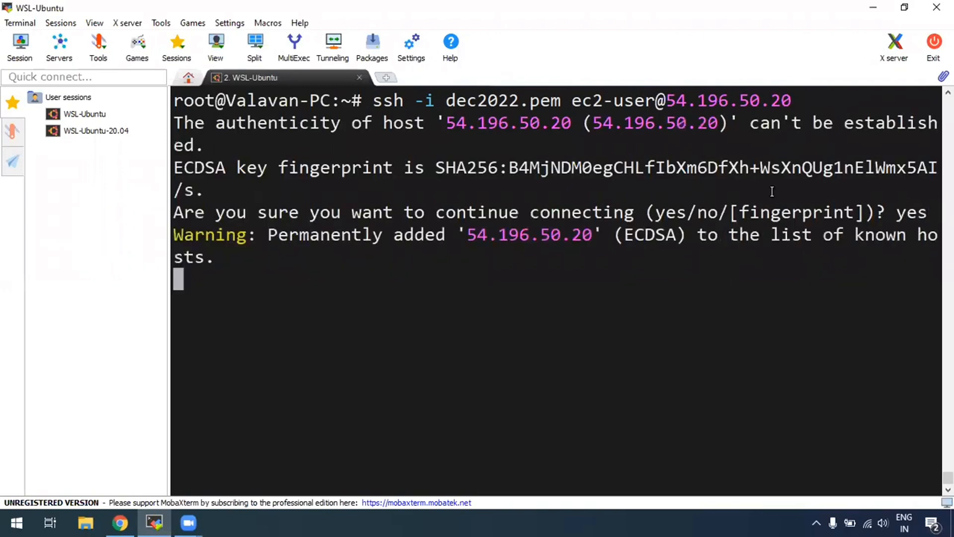
# Become root with sudo su and confirm /home/ec2-user is empty using ls and pwd.
pyautogui.hotkey('ctrl', 'l')
pyautogui.write('sudo su')
pyautogui.press('Return')
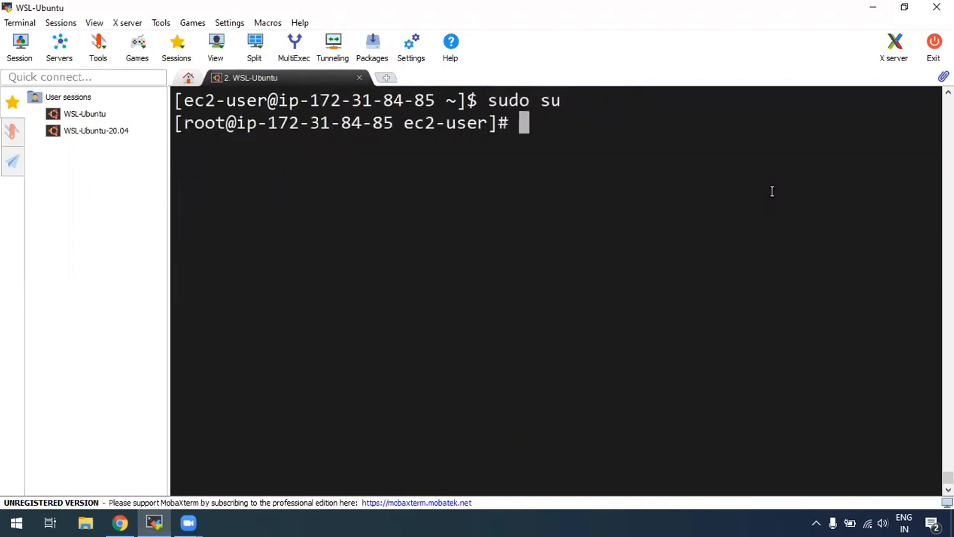
pyautogui.hotkey('ctrl', 'l')
pyautogui.write('ls')
pyautogui.press('Return')
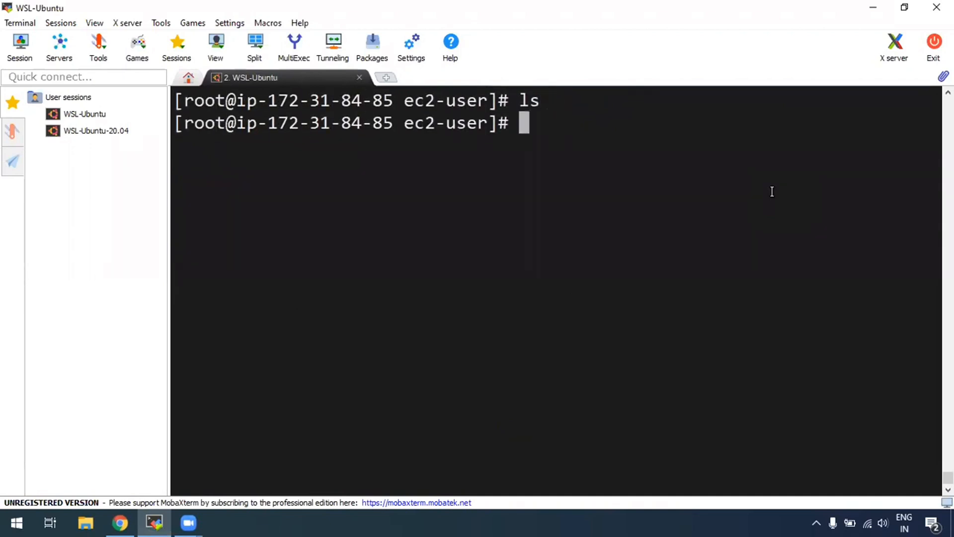
pyautogui.write('pwd')
pyautogui.press('Return')
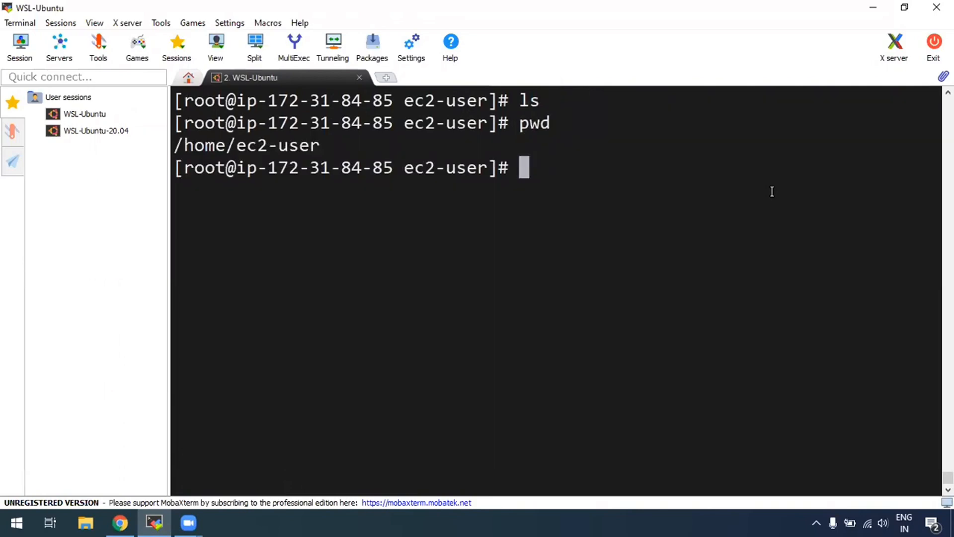
pyautogui.click(120, 522)
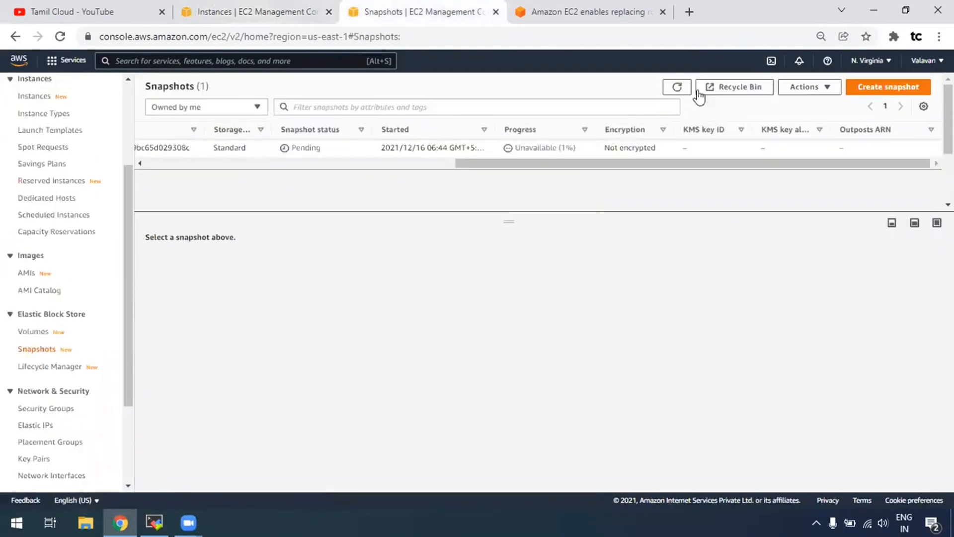
# Confirm the Backup1 snapshot shows Completed and Available (100%), then return to the SSH session.
pyautogui.click(677, 87)
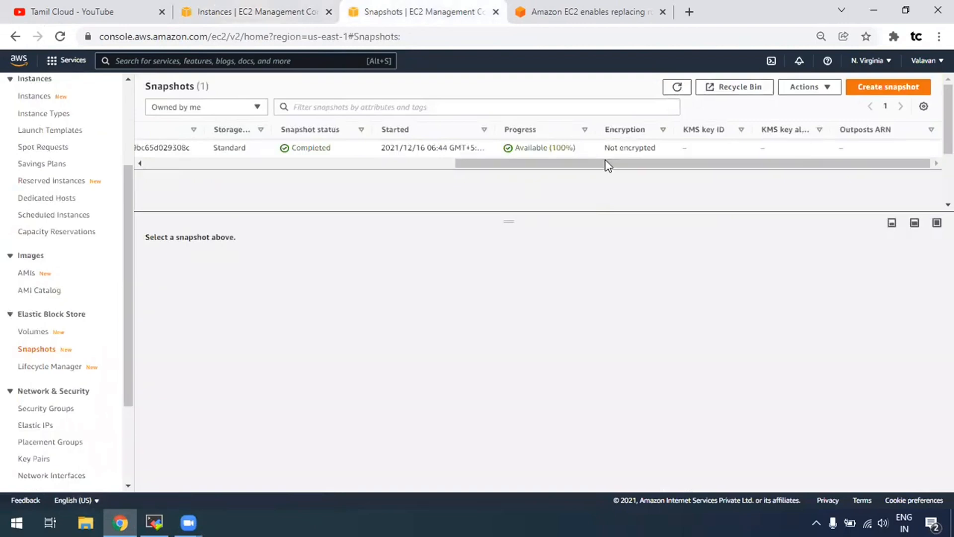
pyautogui.moveTo(567, 169); pyautogui.dragTo(543, 172)
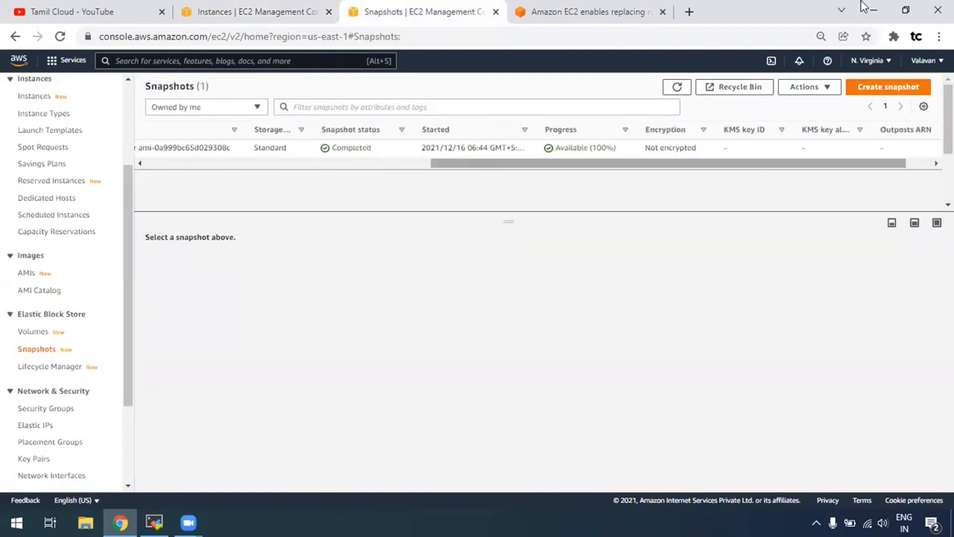
pyautogui.click(159, 519)
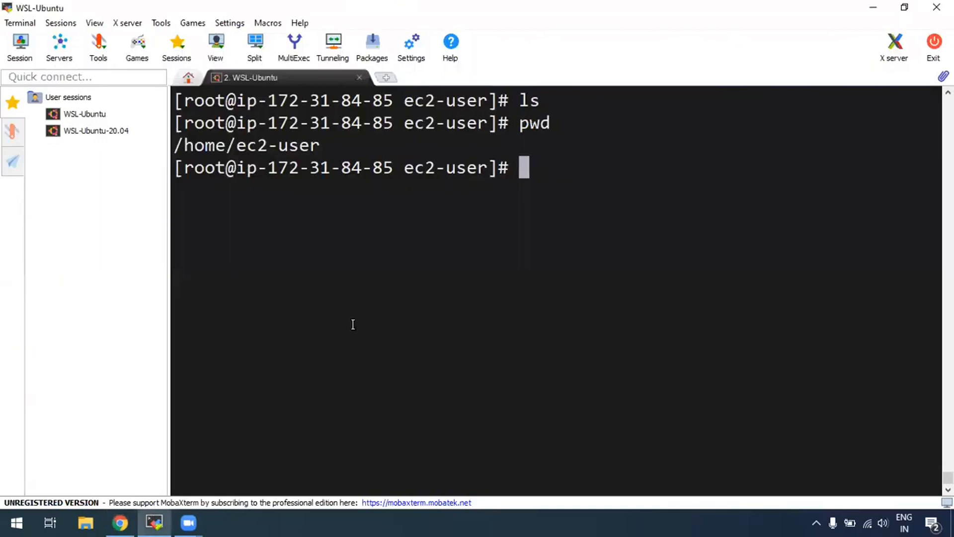
# Run mkdir demo1 demo2 and touch file1 file2, then ls to confirm the four new items.
pyautogui.write('mkdir ')
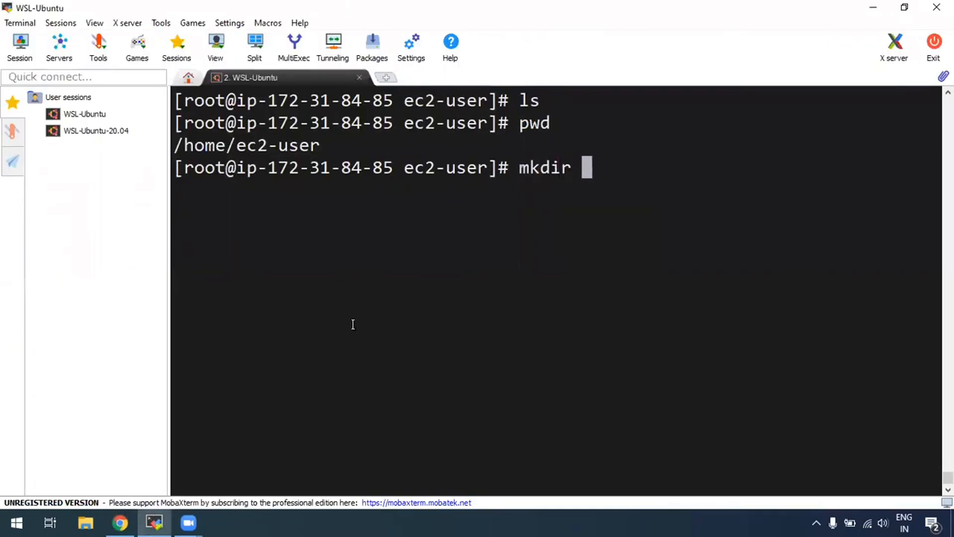
pyautogui.write('demo')
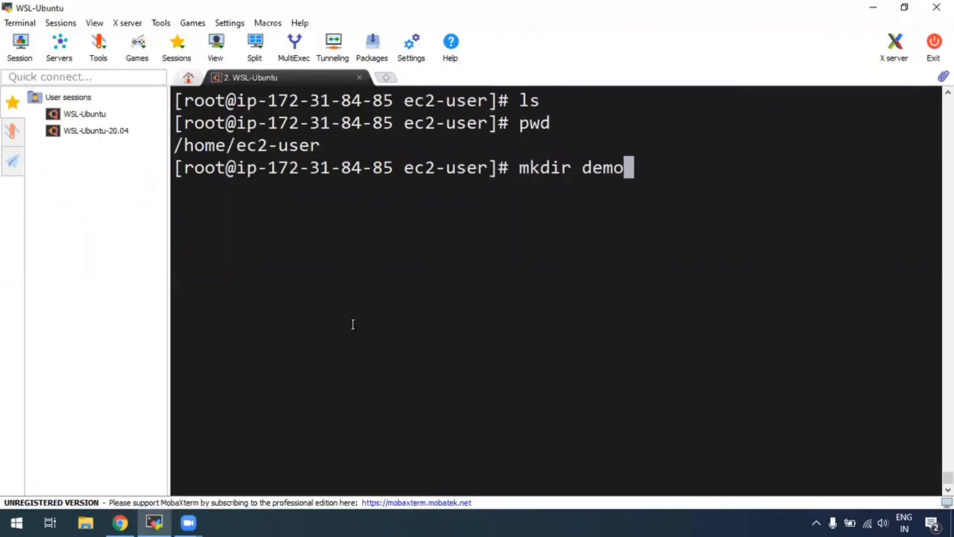
pyautogui.write('1 demo2')
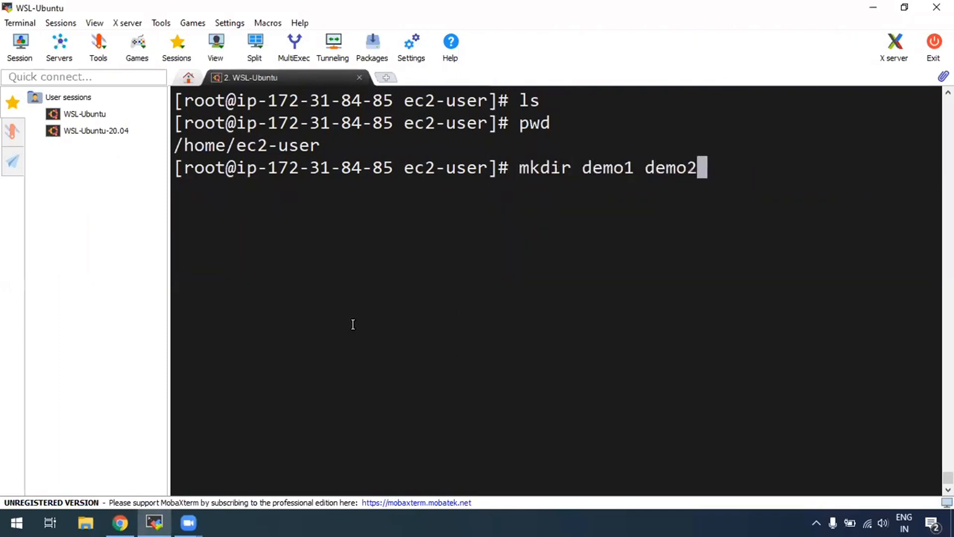
pyautogui.press('Return')
pyautogui.write('touch ')
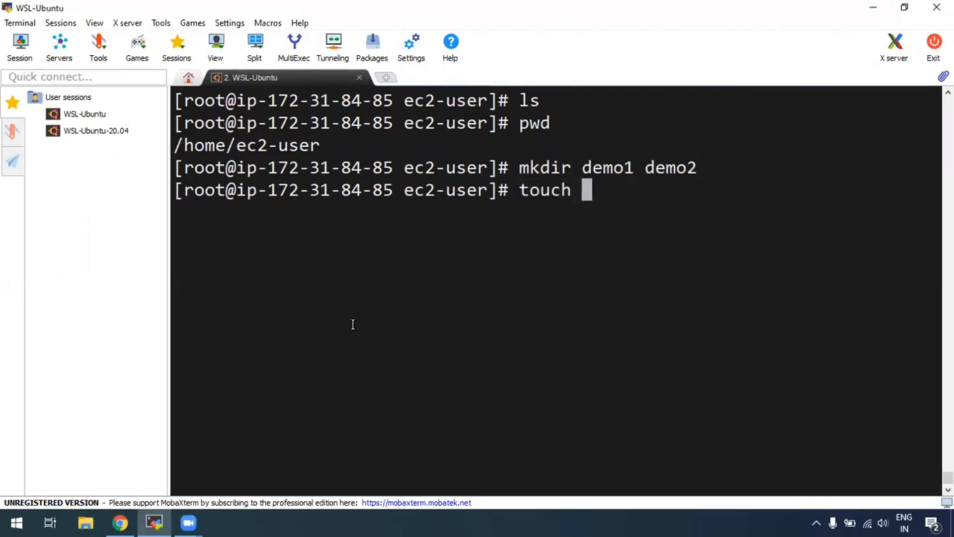
pyautogui.write('file1 file2')
pyautogui.press('Return')
pyautogui.write('ls')
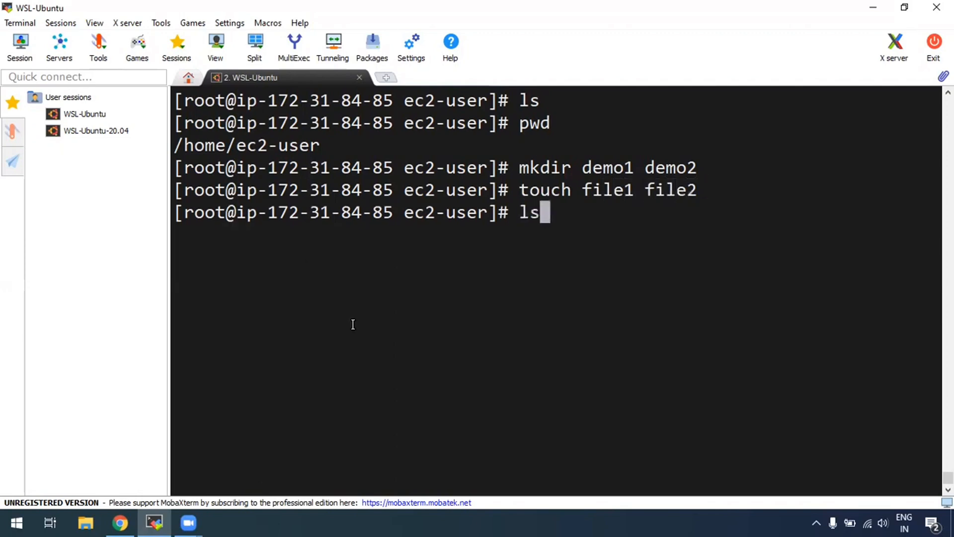
pyautogui.press('Return')
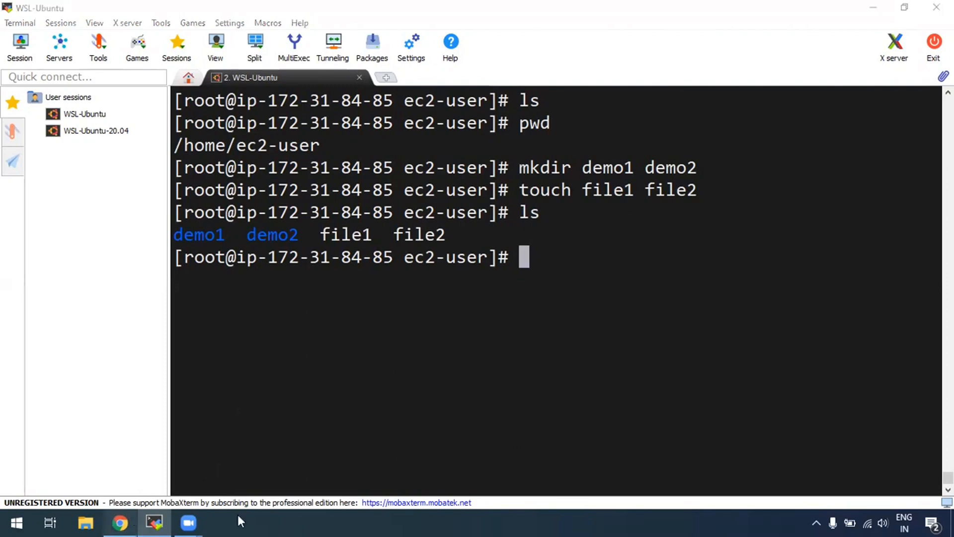
# Show Demo's Storage details: the 8 GiB root volume and no recent root volume replacement tasks.
pyautogui.click(120, 522)
pyautogui.click(266, 10)
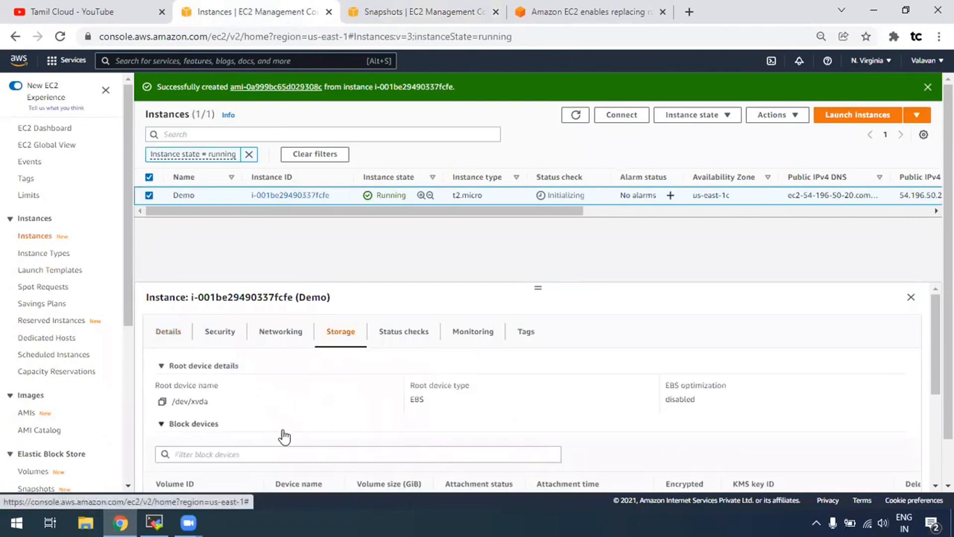
pyautogui.scroll(-4, 300, 440)
pyautogui.scroll(3, 266, 388)
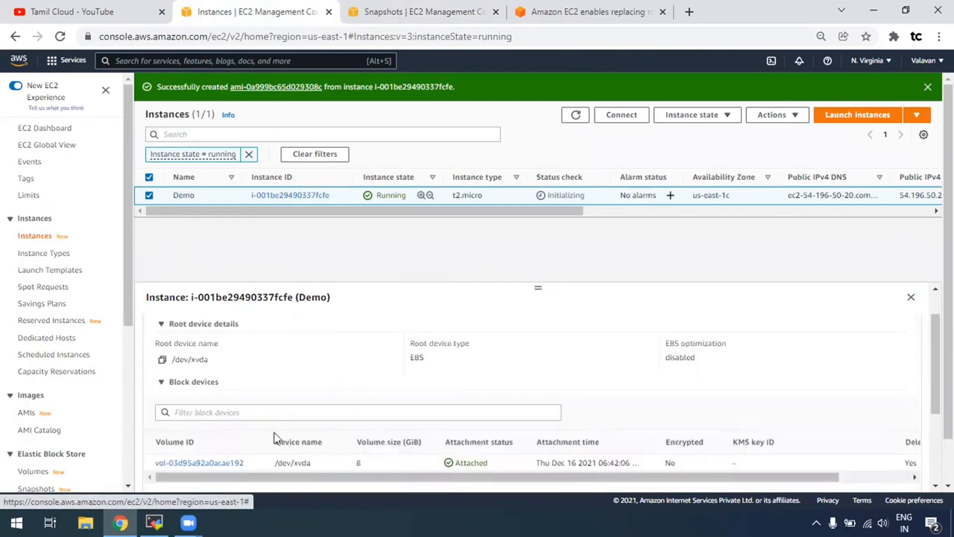
pyautogui.scroll(-3, 299, 428)
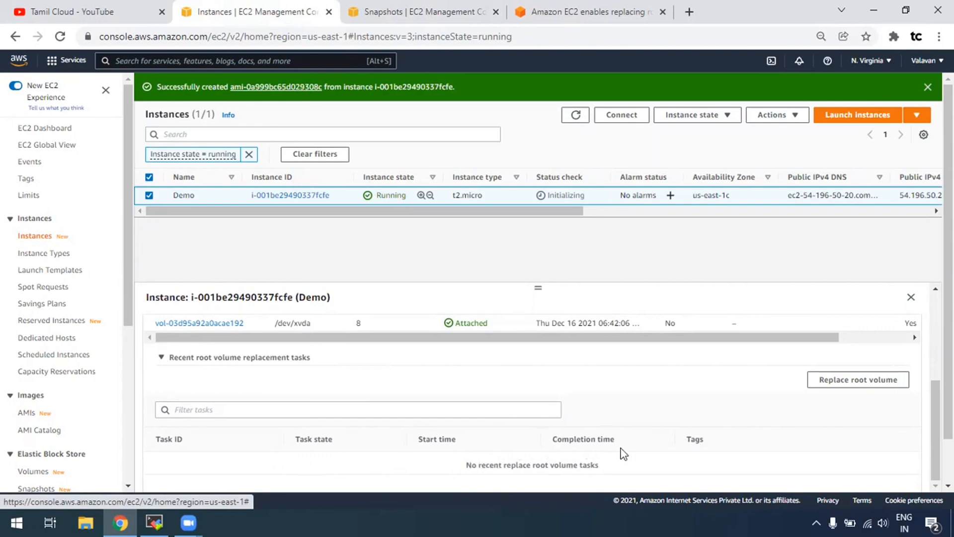
# Create a root volume replacement task for Demo from snapshot snap-0b73d514d06666452.
pyautogui.click(863, 385)
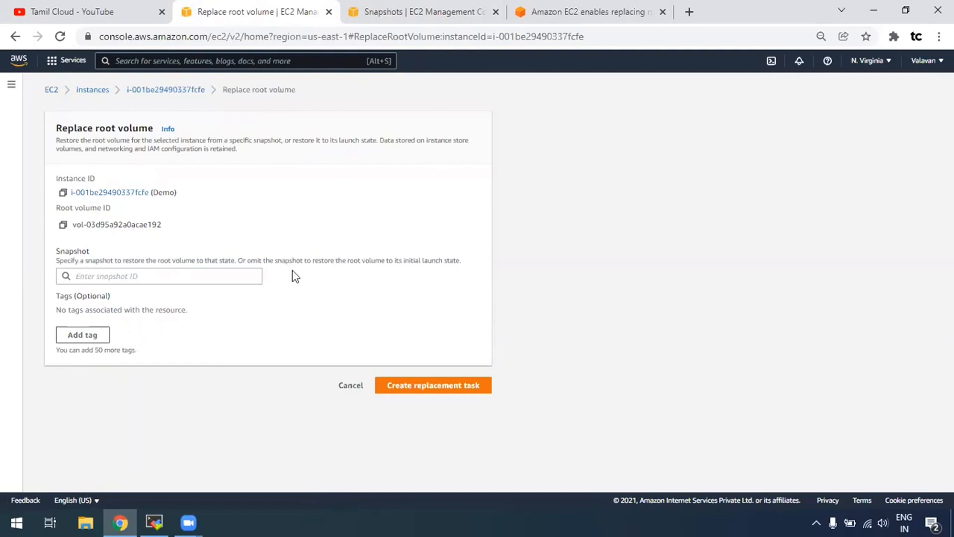
pyautogui.click(137, 275)
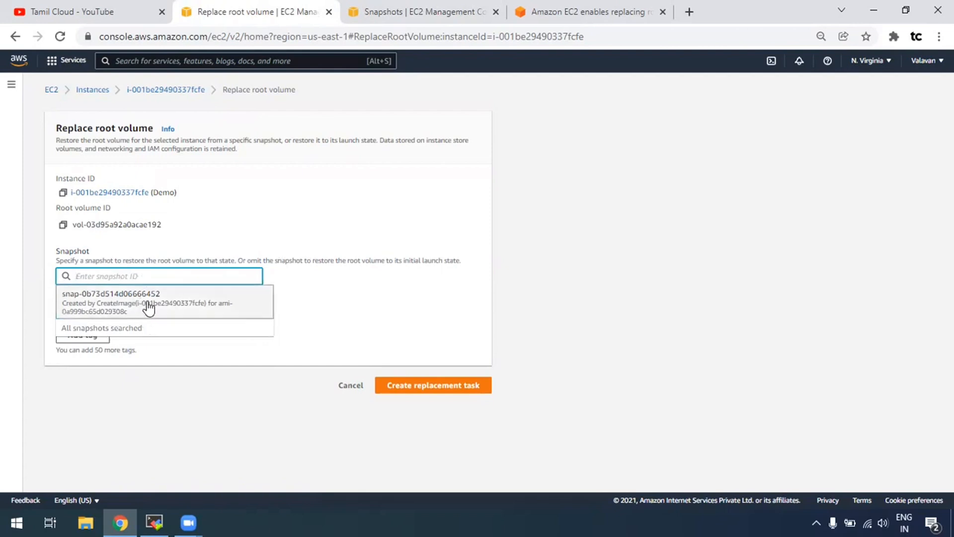
pyautogui.click(446, 391)
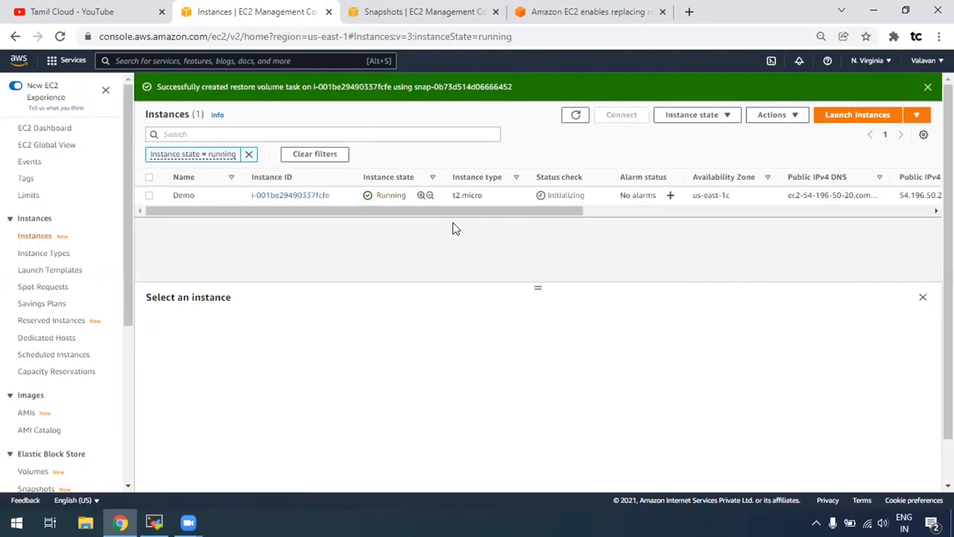
# Show the Demo instance's storage details after the replacement task.
pyautogui.click(142, 199)
pyautogui.click(341, 332)
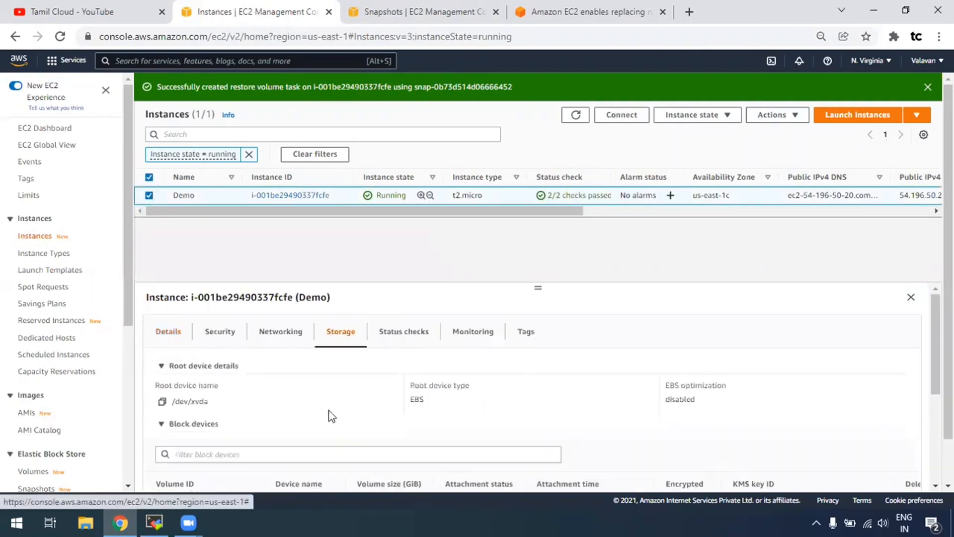
pyautogui.scroll(-3, 330, 417)
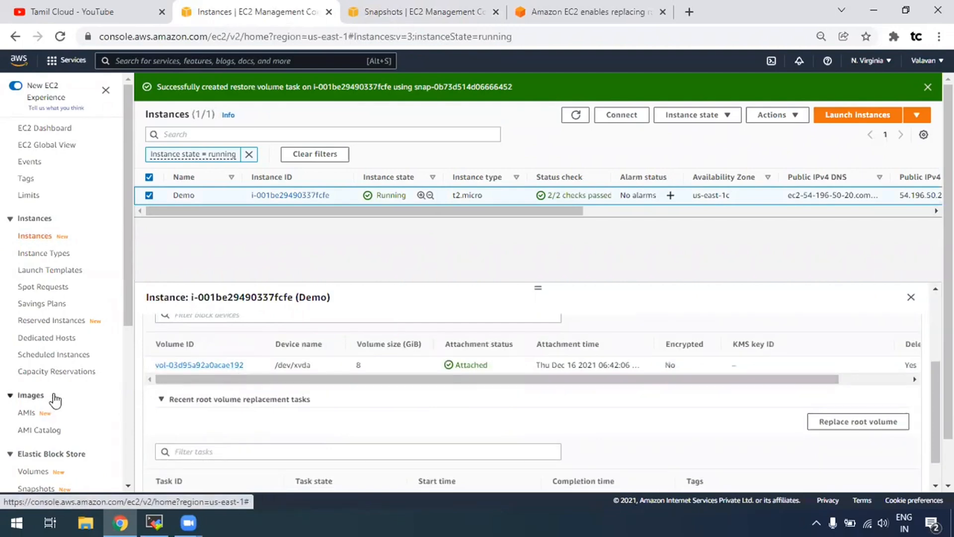
pyautogui.scroll(-2, 52, 398)
# Open Volumes in a new tab to see the original volume available and the replacement in use.
pyautogui.rightClick(42, 405)
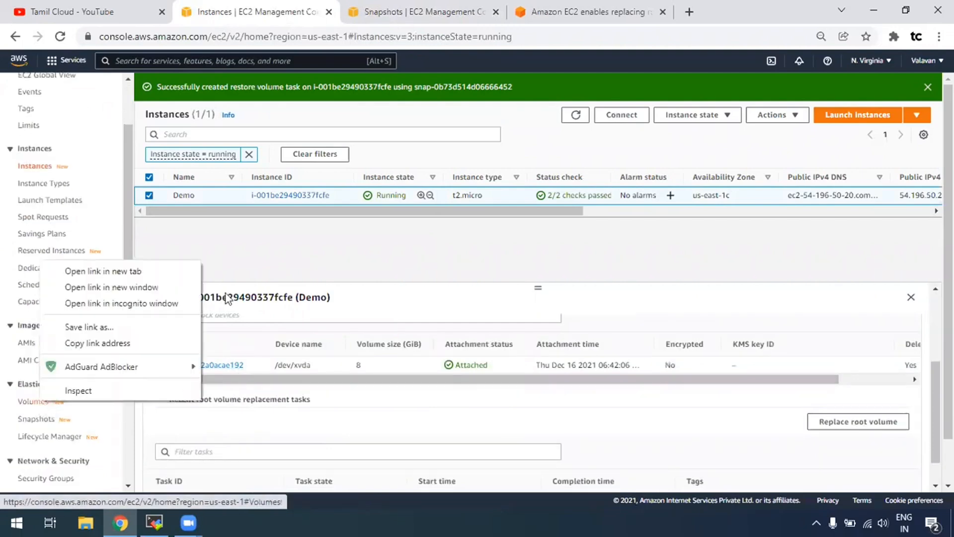
pyautogui.click(144, 273)
pyautogui.click(516, 12)
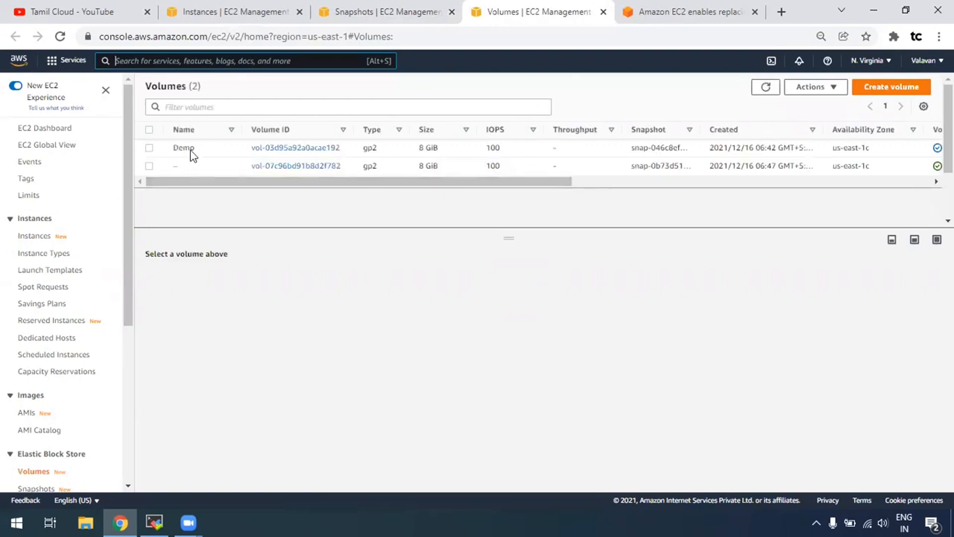
pyautogui.click(661, 181)
pyautogui.moveTo(680, 141); pyautogui.dragTo(691, 146)
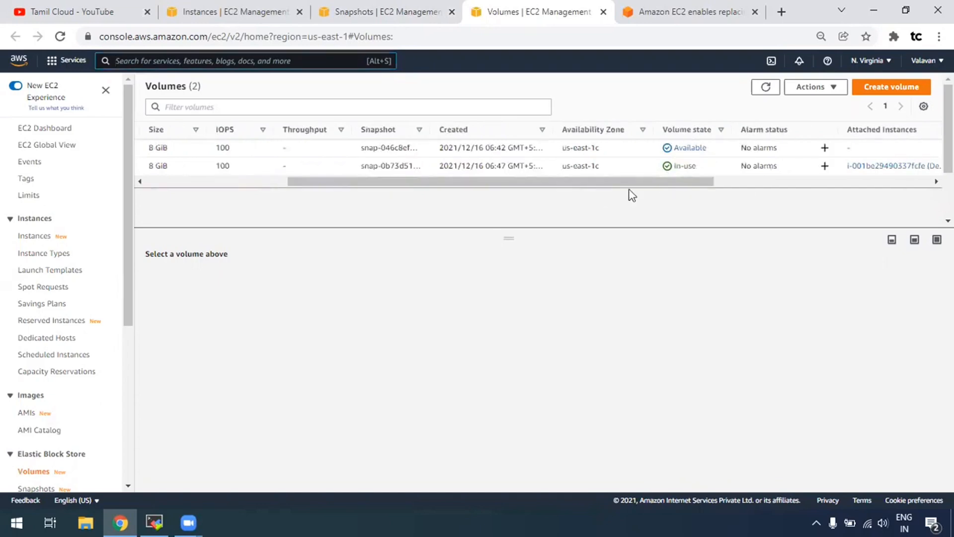
pyautogui.moveTo(708, 191); pyautogui.dragTo(184, 181)
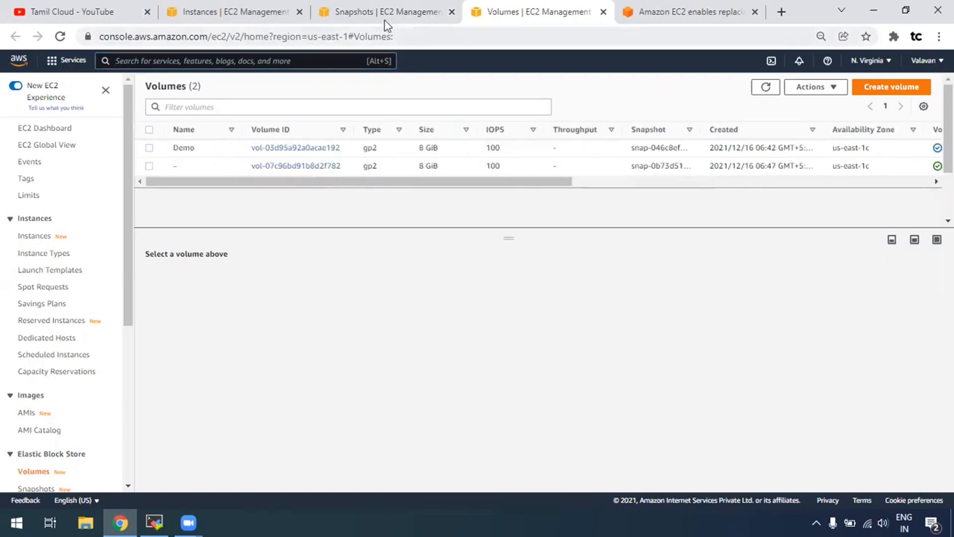
pyautogui.click(233, 13)
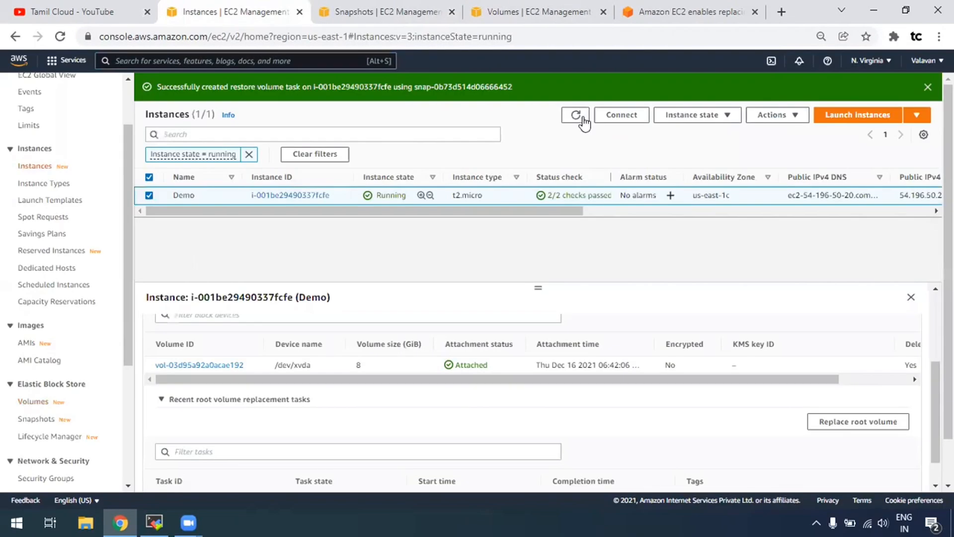
# Refresh the instances and check that Demo's Storage details show the root volume replacement task succeeded.
pyautogui.click(577, 117)
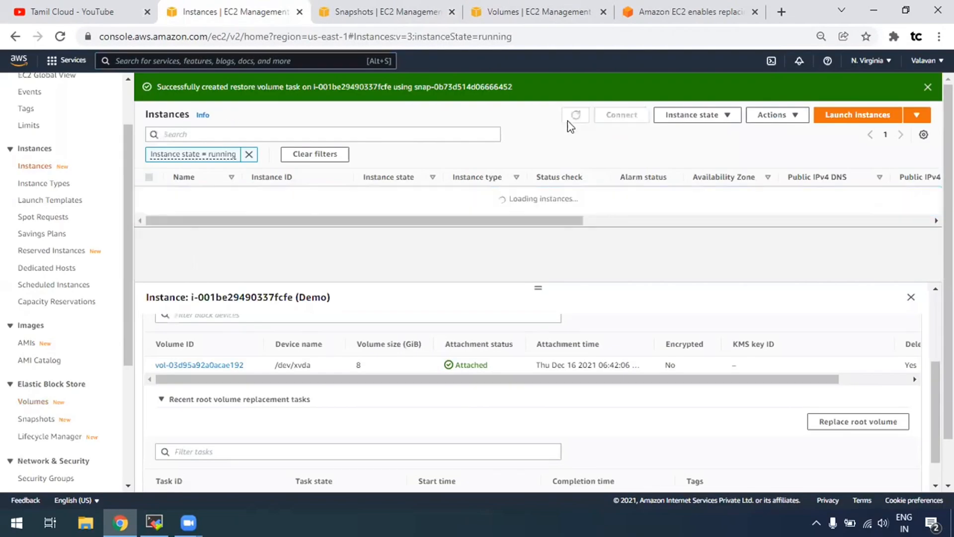
pyautogui.click(149, 195)
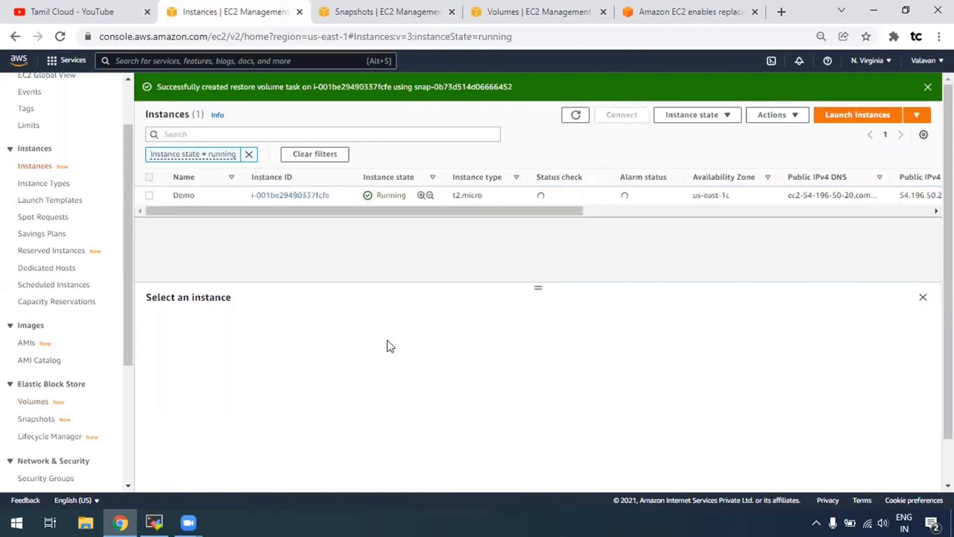
pyautogui.click(347, 342)
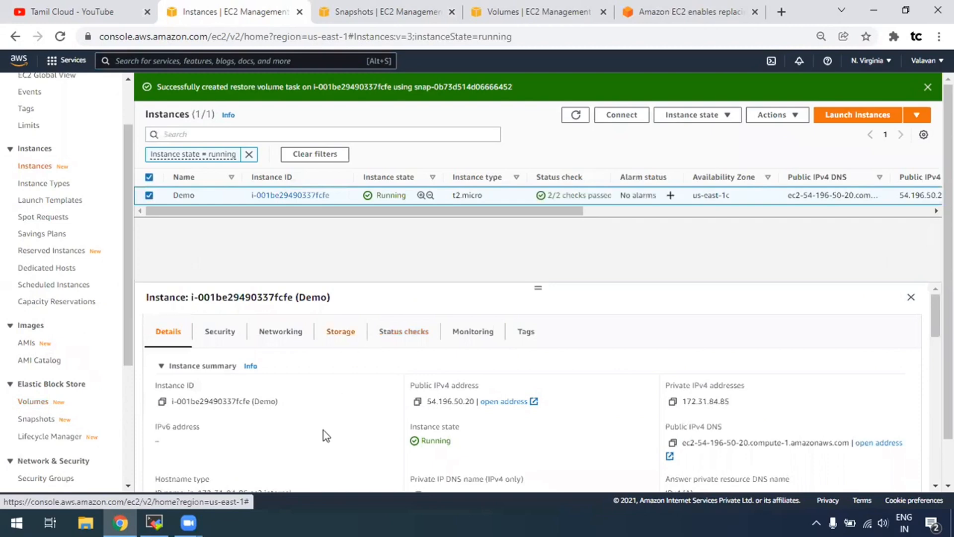
pyautogui.scroll(-3, 240, 370)
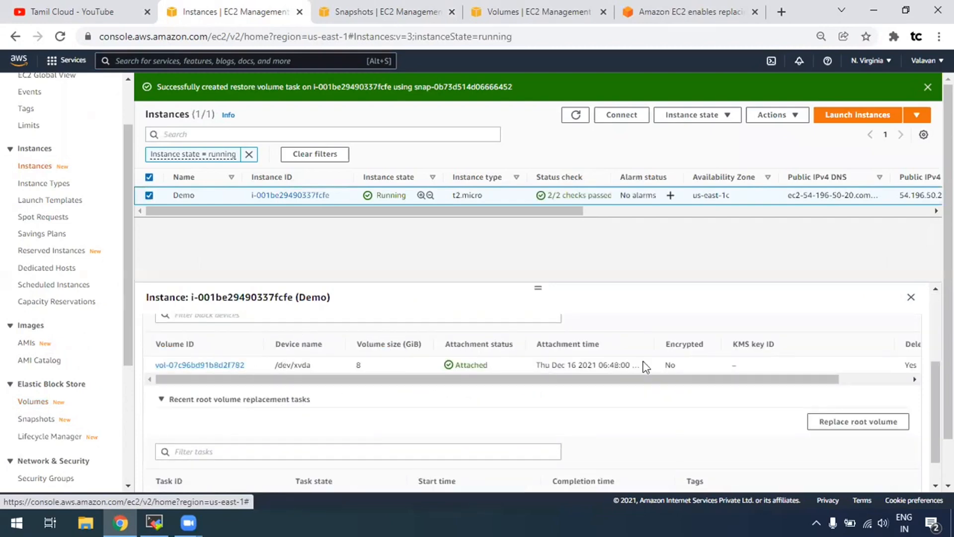
pyautogui.scroll(-1, 389, 462)
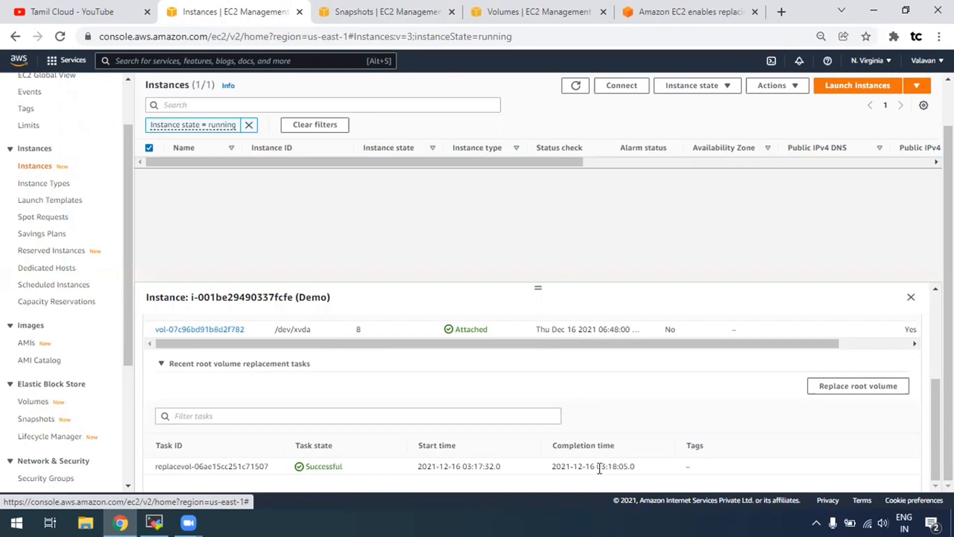
pyautogui.scroll(3, 622, 447)
pyautogui.scroll(-3, 695, 432)
# Open the Replace root volume form, cancel it without creating a task, and return to MobaXterm.
pyautogui.click(864, 387)
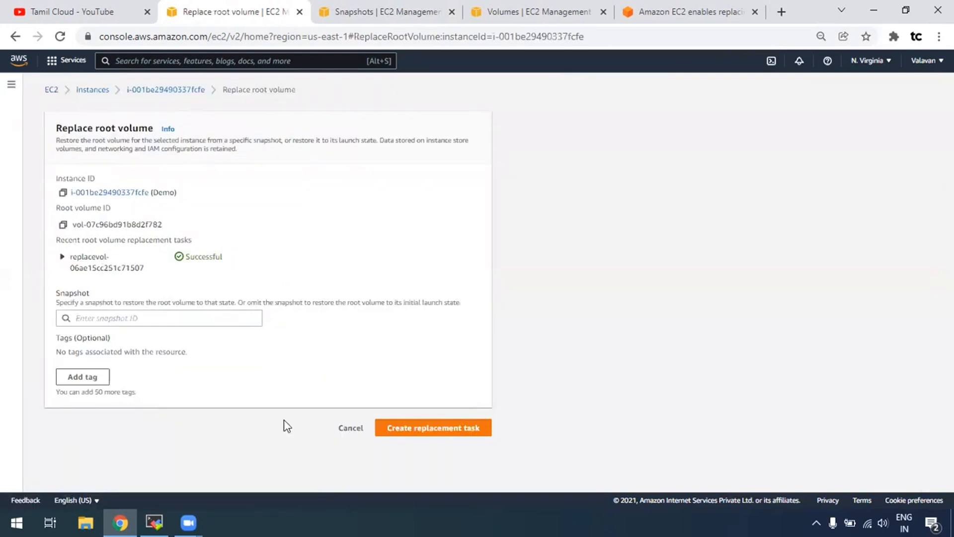
pyautogui.click(346, 430)
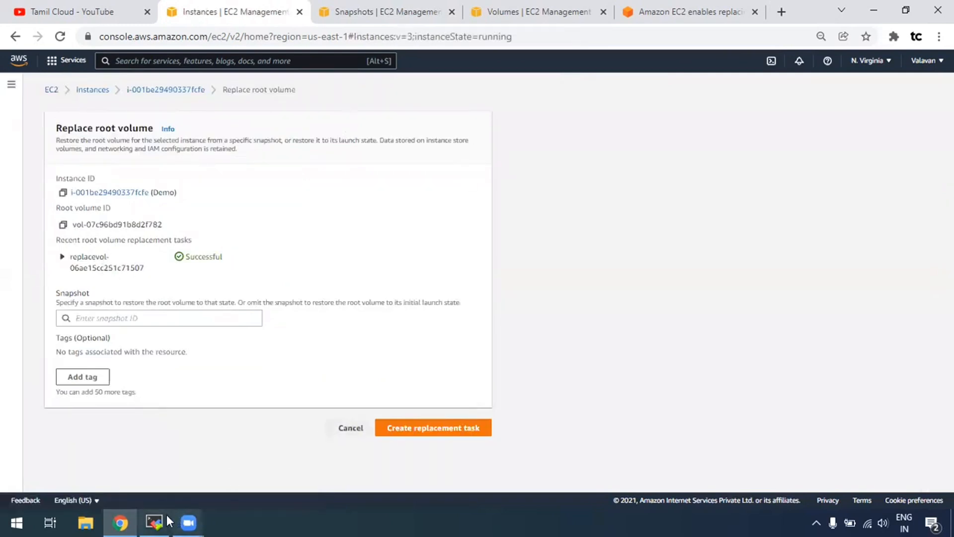
pyautogui.click(154, 521)
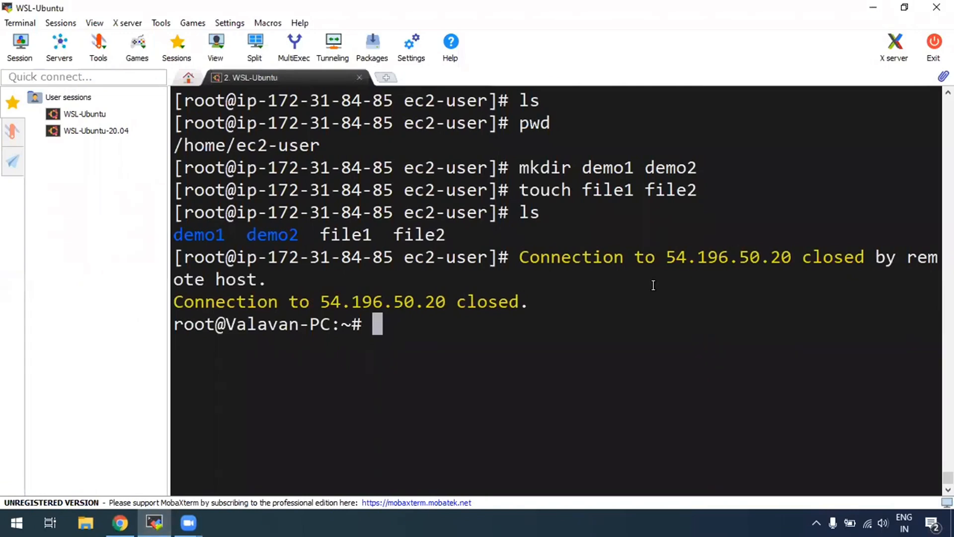
# Rerun the previous ssh command to reconnect to the Demo instance and clear the screen.
pyautogui.press('Up')
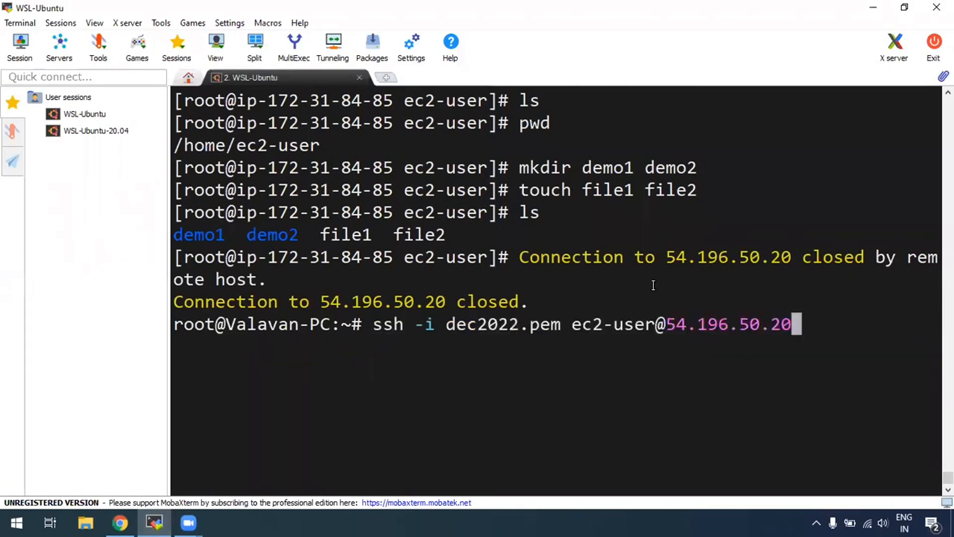
pyautogui.press('Return')
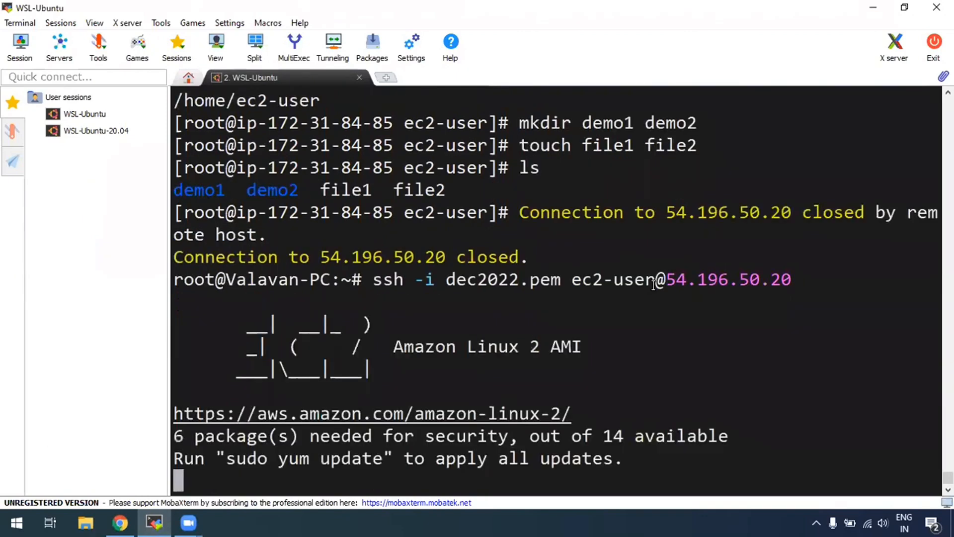
pyautogui.hotkey('ctrl', 'l')
# Become root with sudo su, then run ls and pwd to show /home/ec2-user is empty.
pyautogui.write('sudo su')
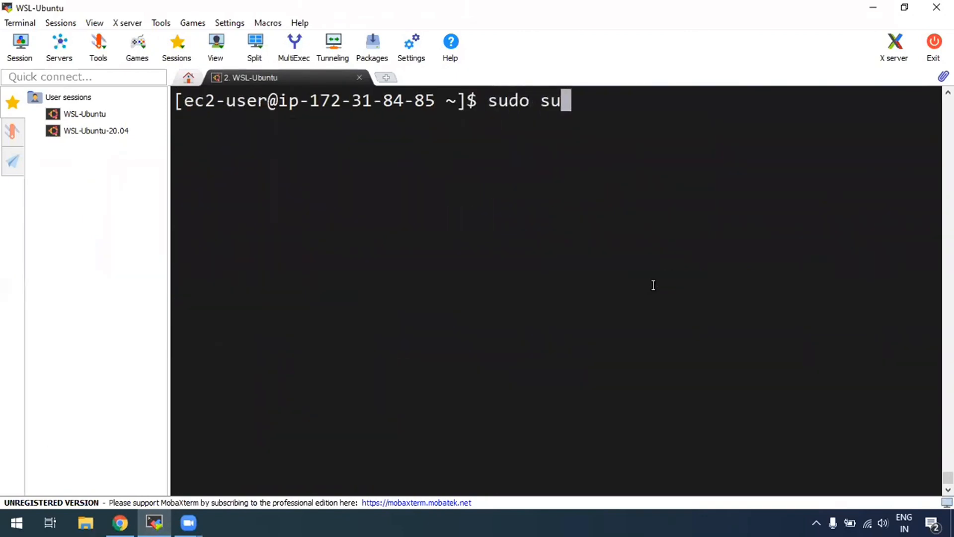
pyautogui.press('Return')
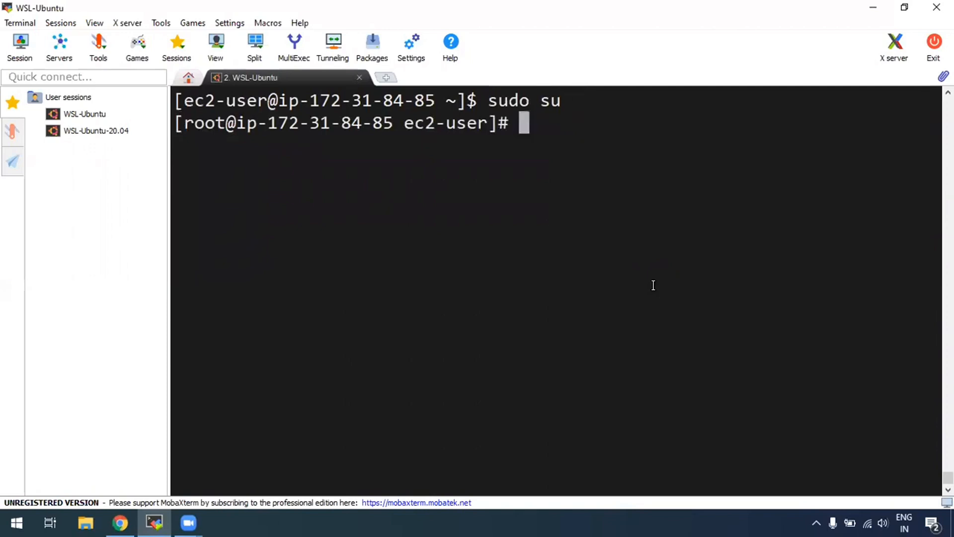
pyautogui.write('ls')
pyautogui.press('Return')
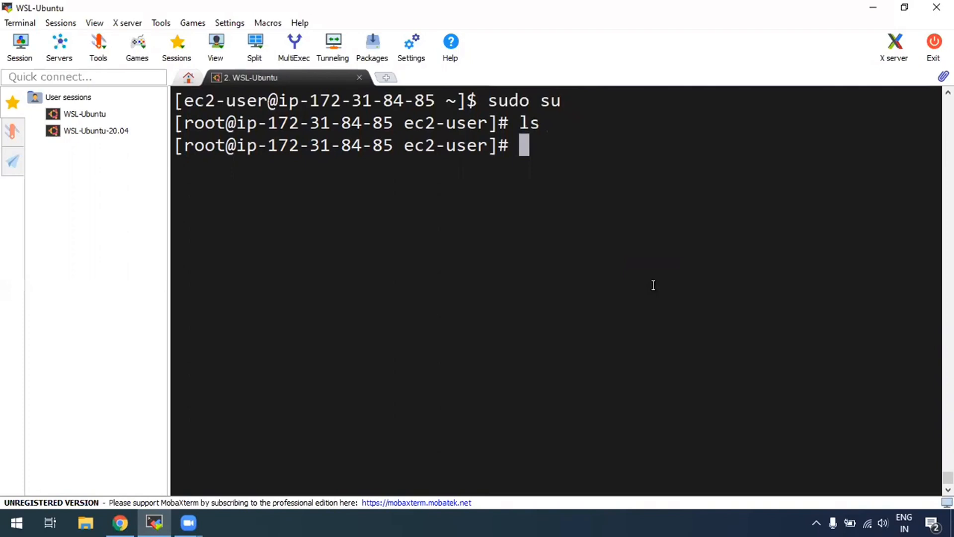
pyautogui.write('pwd')
pyautogui.press('Return')
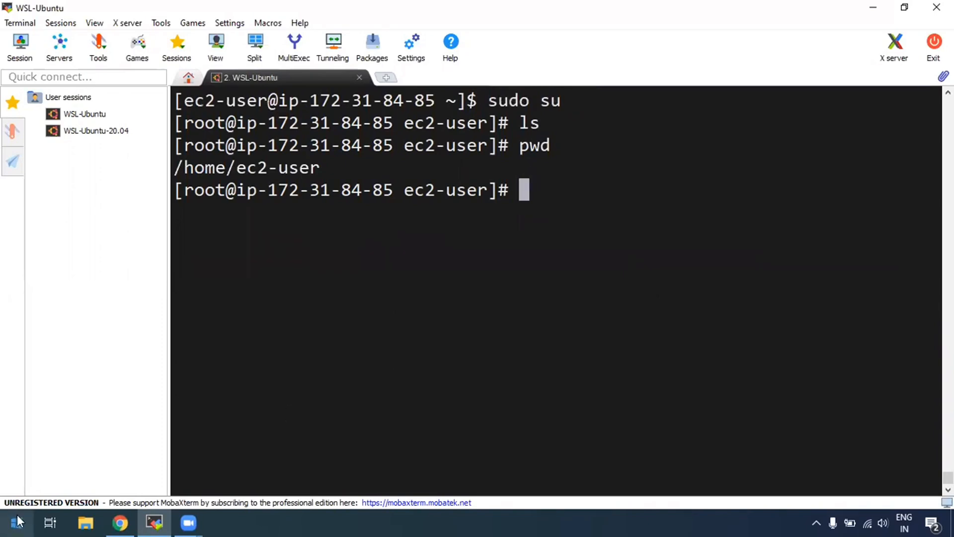
# Go back to the browser's EC2 console and reach the Volumes page via the Snapshots page.
pyautogui.click(120, 522)
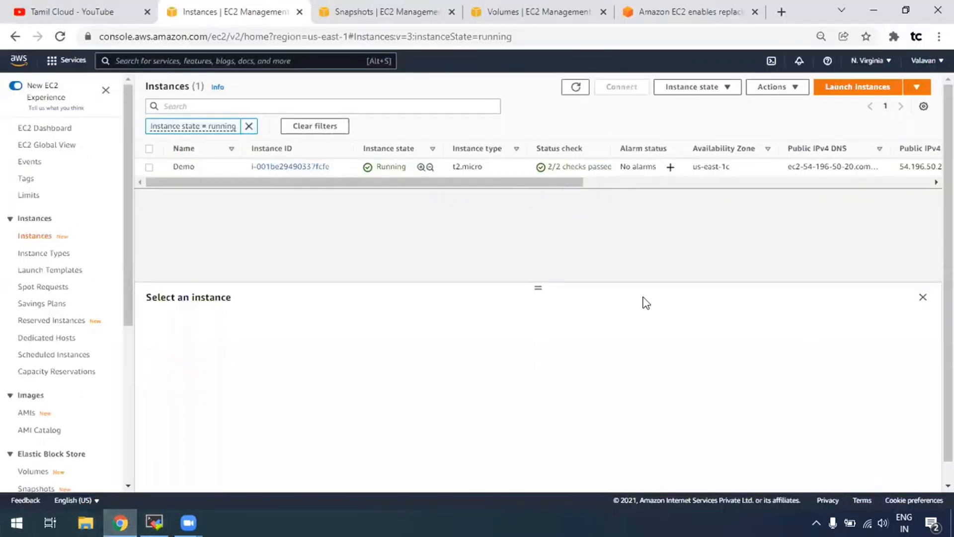
pyautogui.click(410, 15)
pyautogui.click(531, 10)
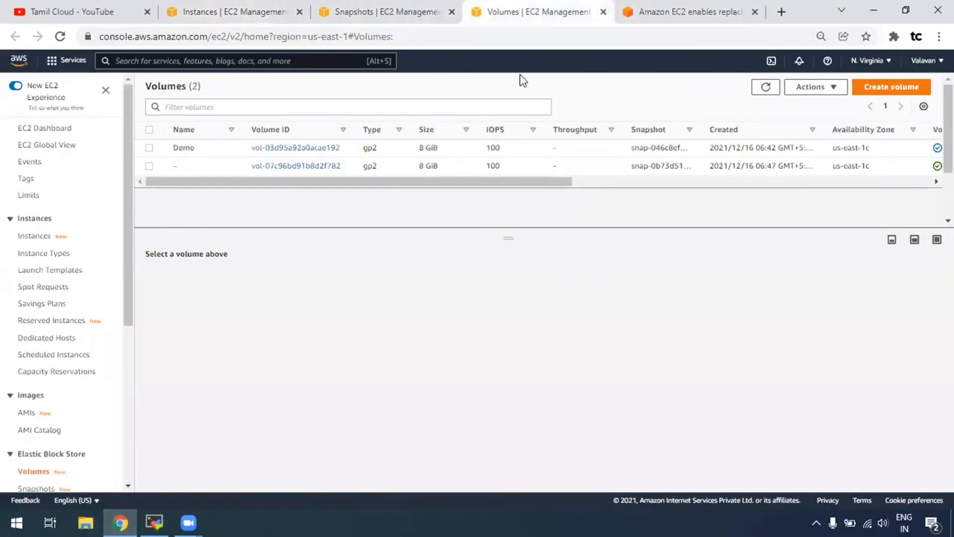